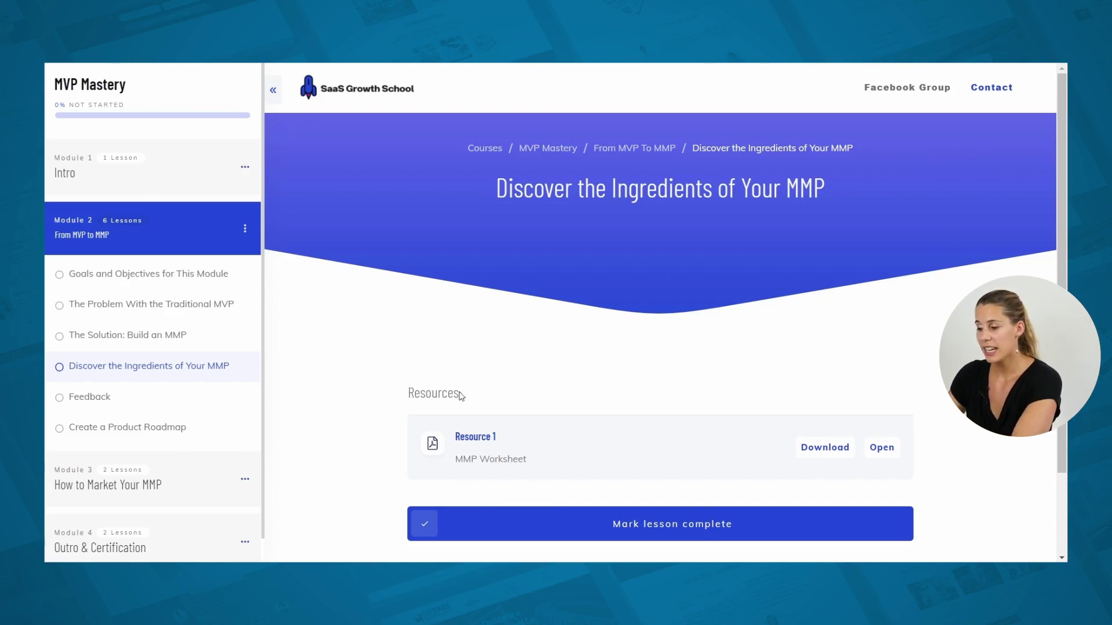
Download the MMP Worksheet resource, open the PDF and enter the student's first name
left_click(813, 455)
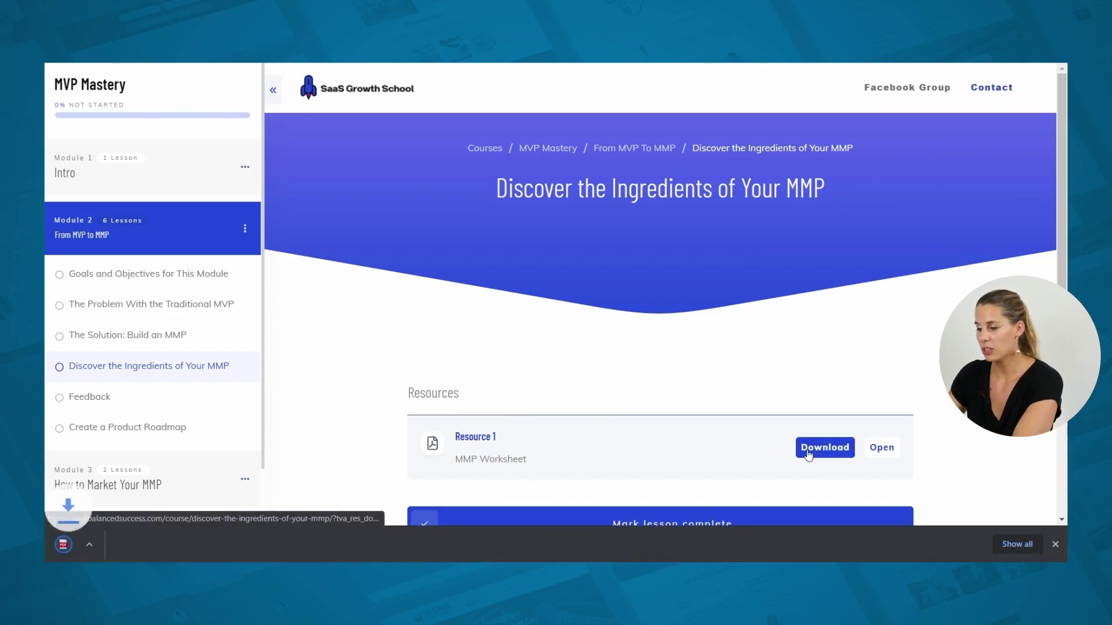
left_click(127, 543)
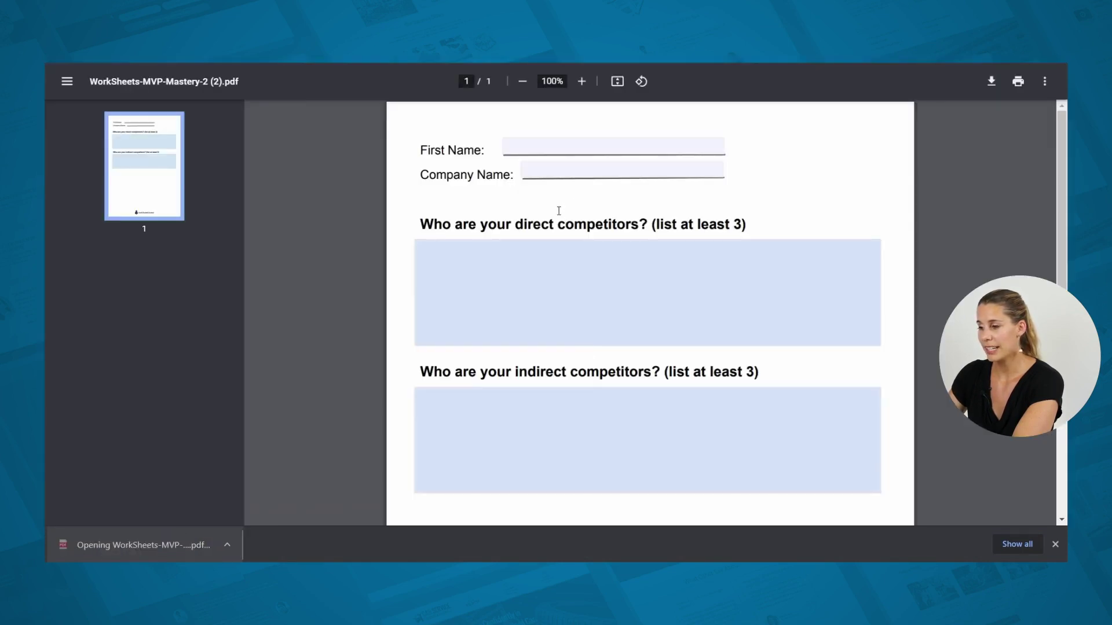
left_click(532, 152)
type("Hanne")
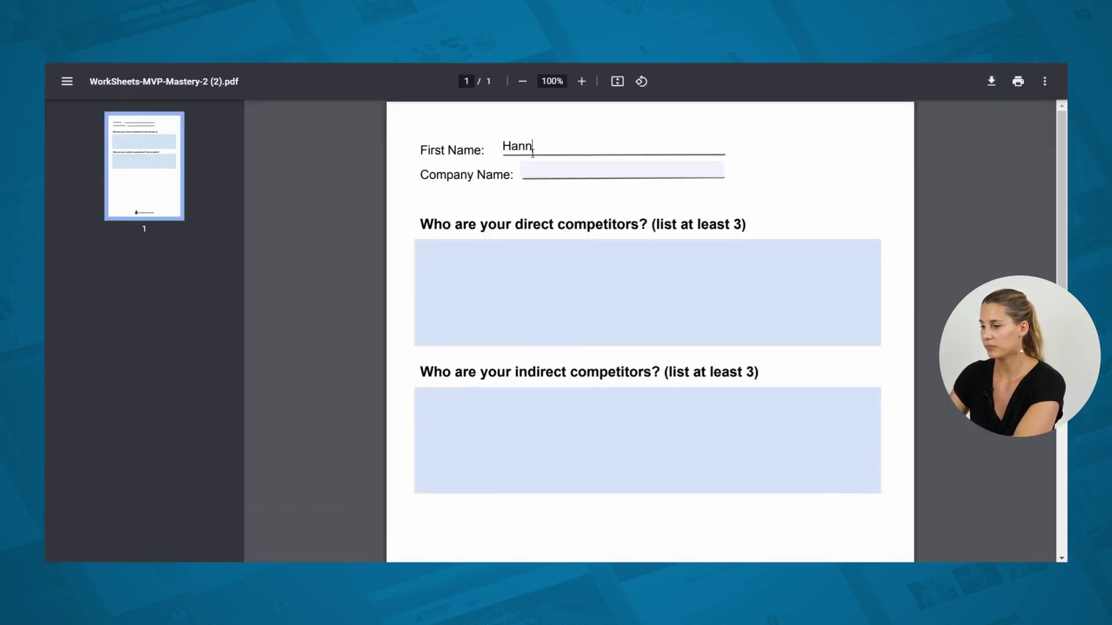
Save a copy of the worksheet PDF with the changes as "Filled out" in Downloads
left_click(991, 81)
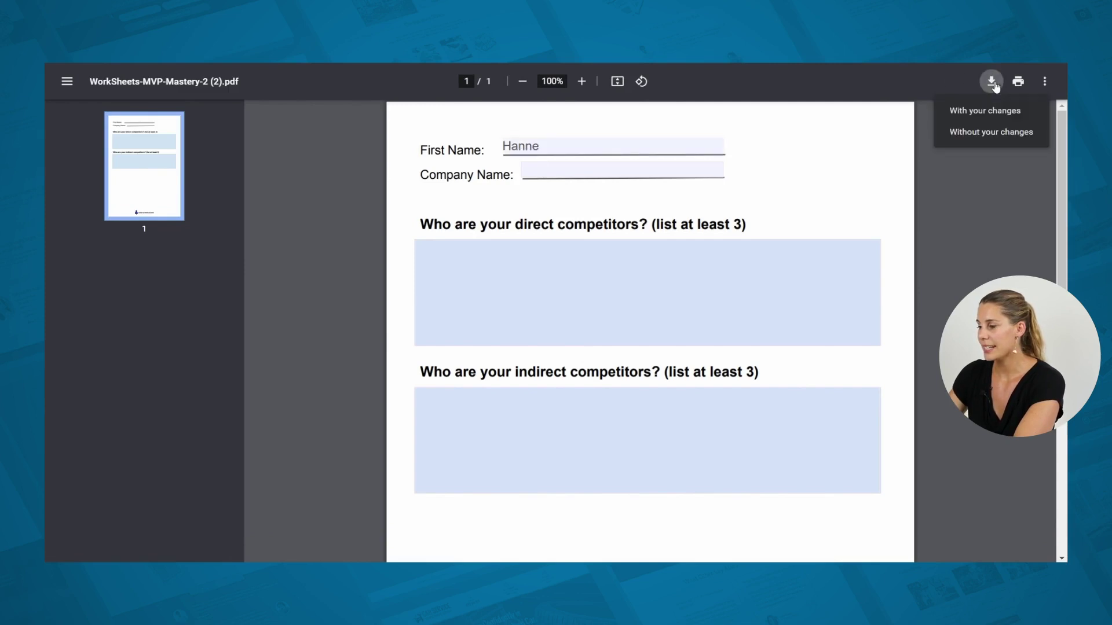
left_click(993, 116)
type("Filled out")
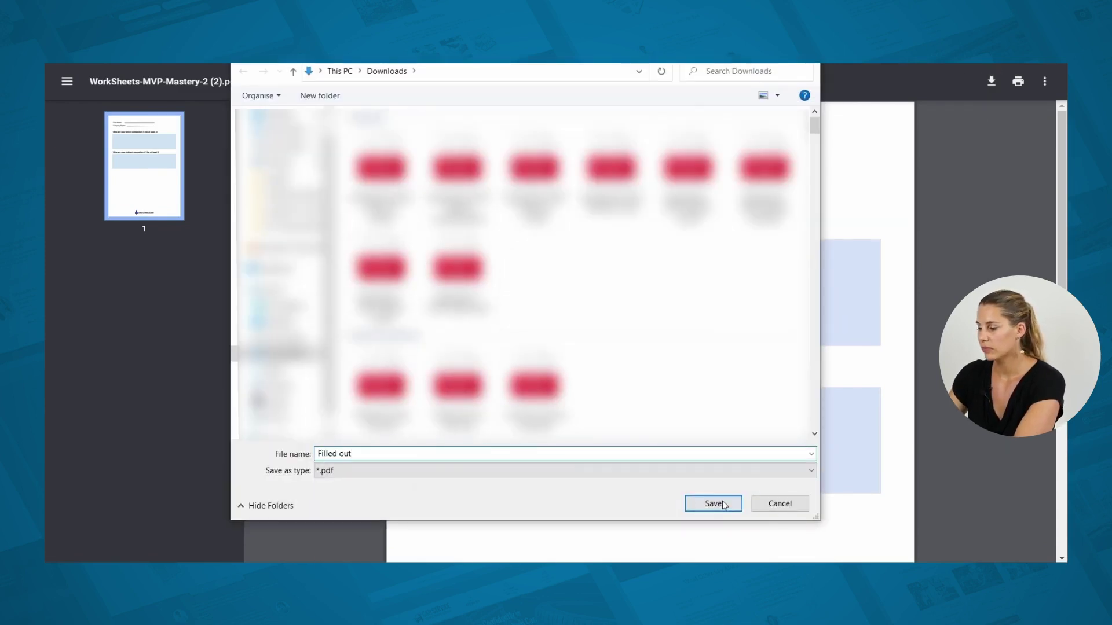
left_click(724, 505)
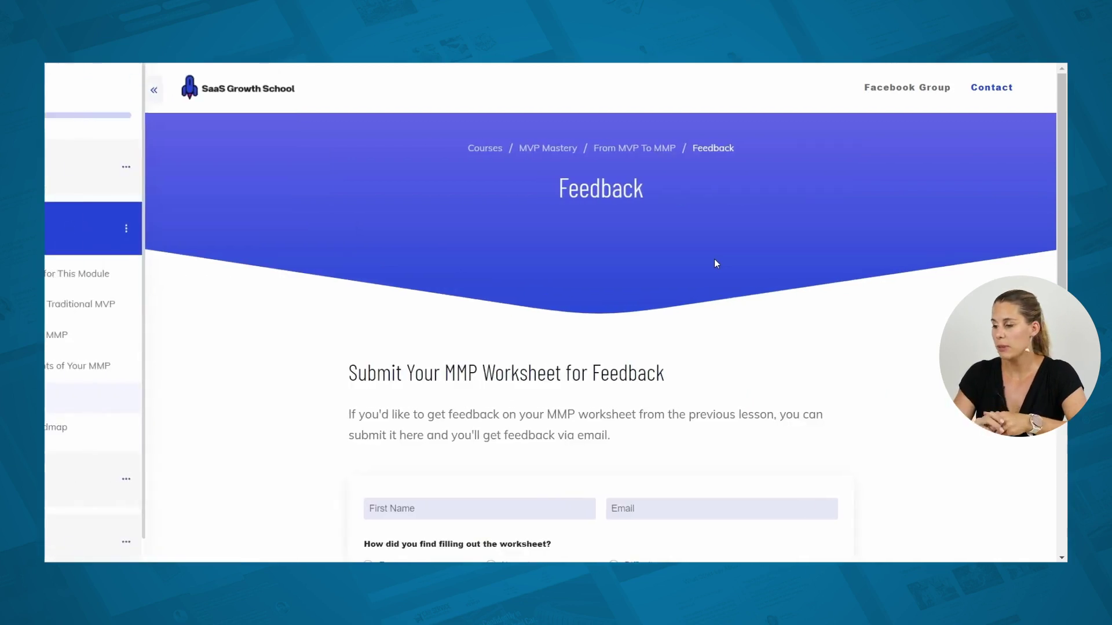
Attach Filled out.pdf to the worksheet upload area of the Feedback lesson's form
scroll(713, 262, "down", 7)
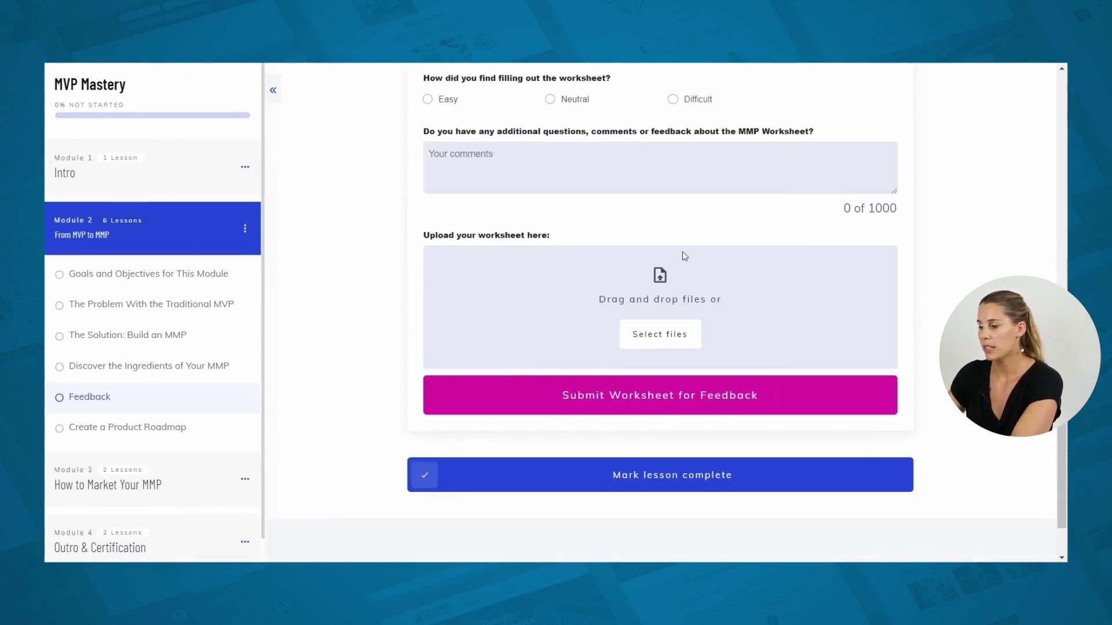
left_click(670, 335)
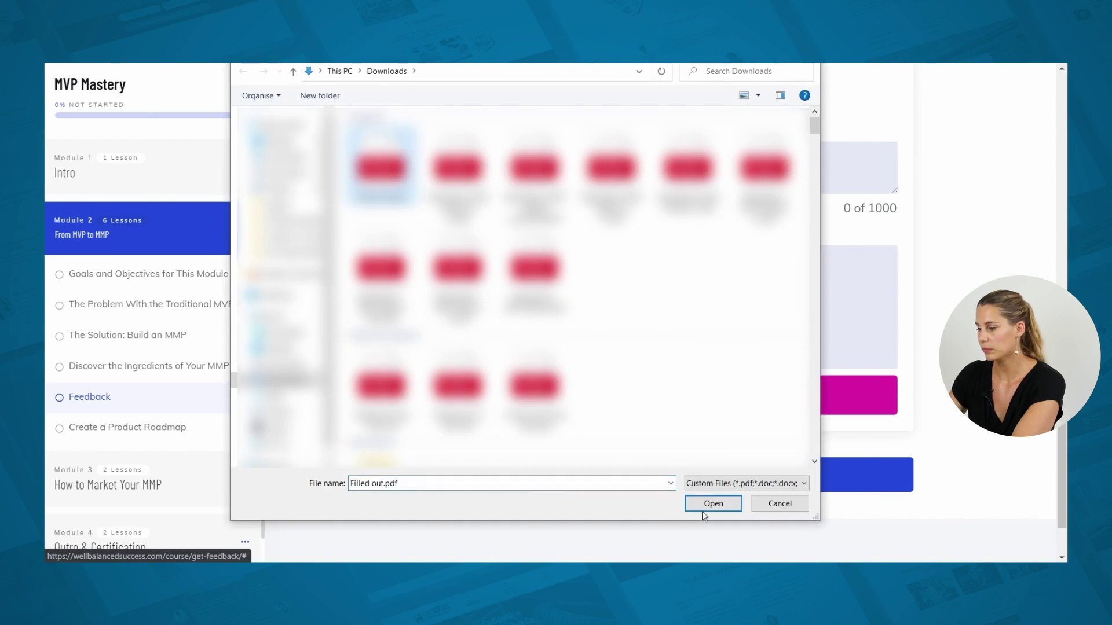
left_click(710, 500)
Complete the feedback form with first name, email, Difficult and the comment "I would like to see some more examples.", and submit it
scroll(650, 330, "up", 3)
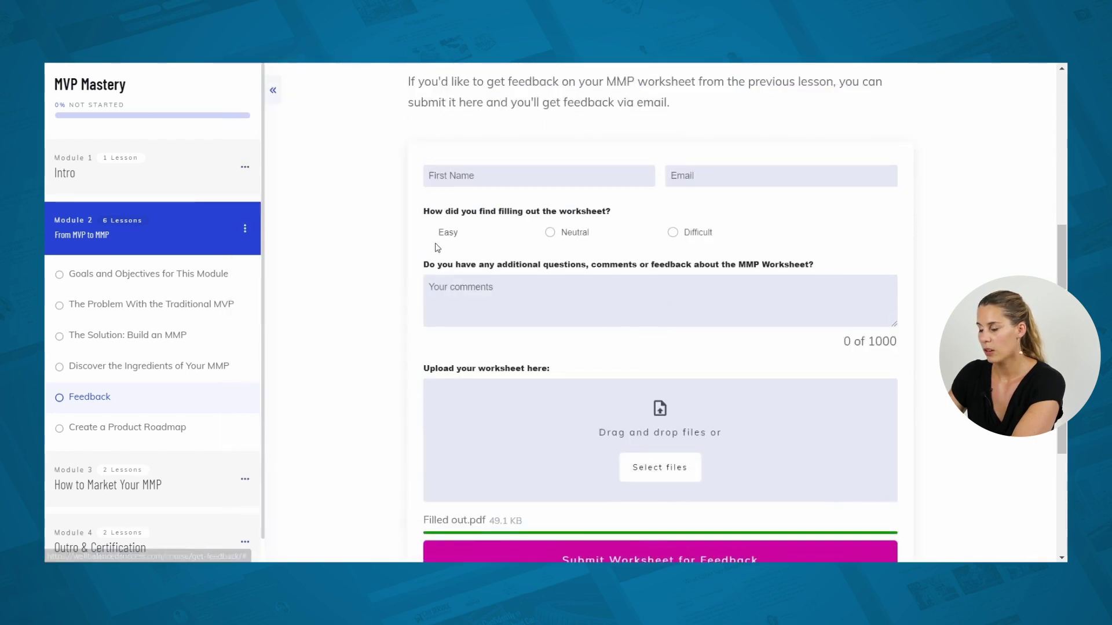
left_click(494, 179)
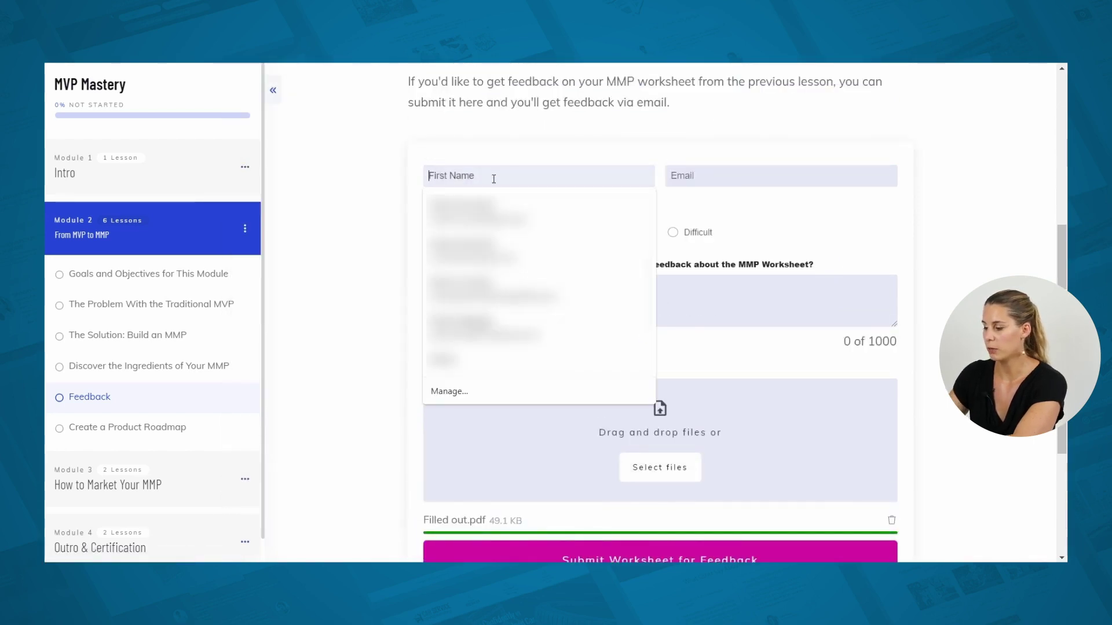
type("Hanna")
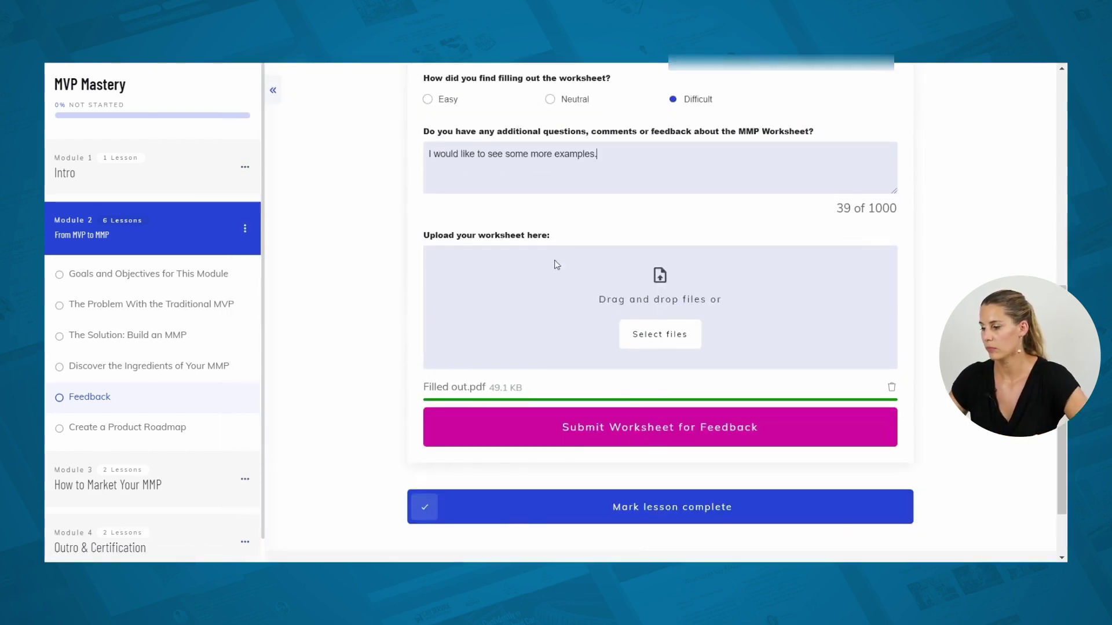
left_click(666, 440)
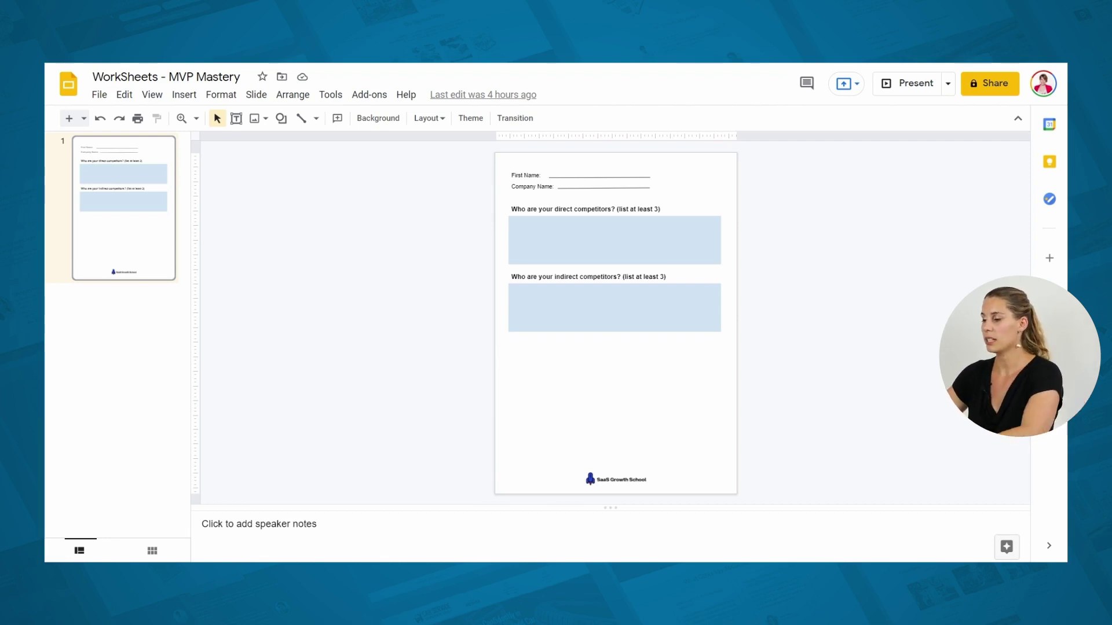
left_click(553, 229)
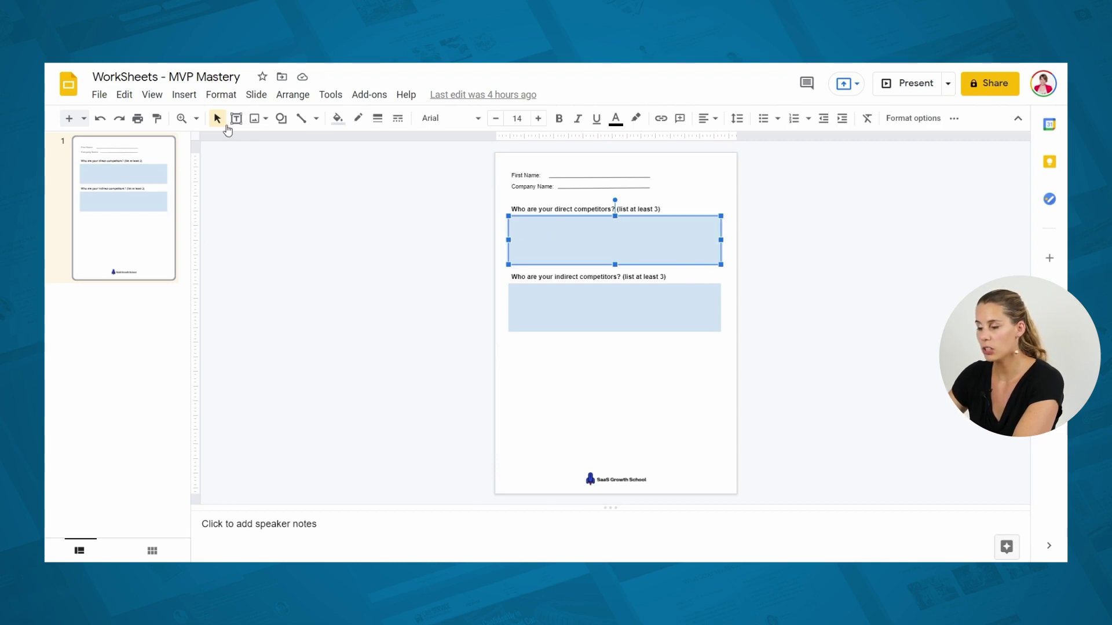
left_click(283, 120)
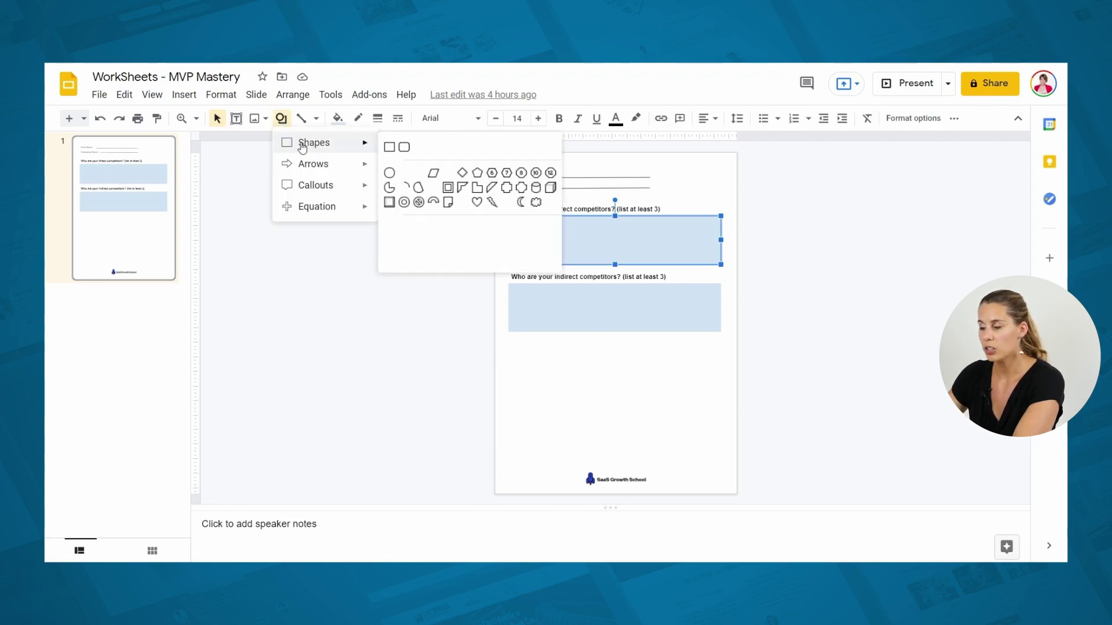
left_click(447, 308)
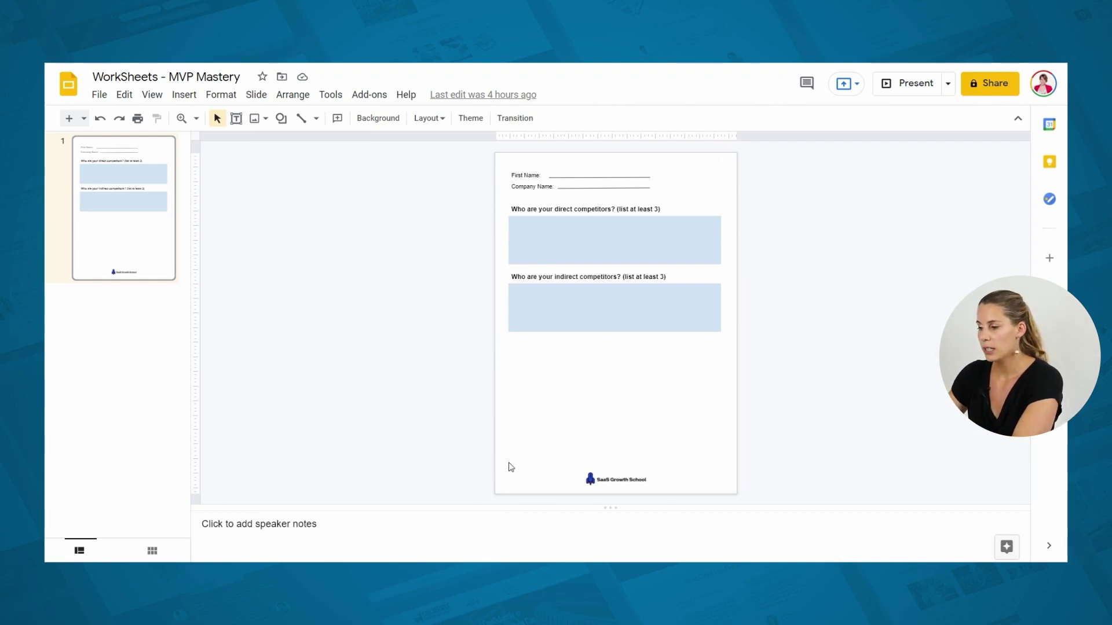
Apply a custom page size of 8.27 × 11.69 inches to the worksheet in Google Slides
left_click(99, 97)
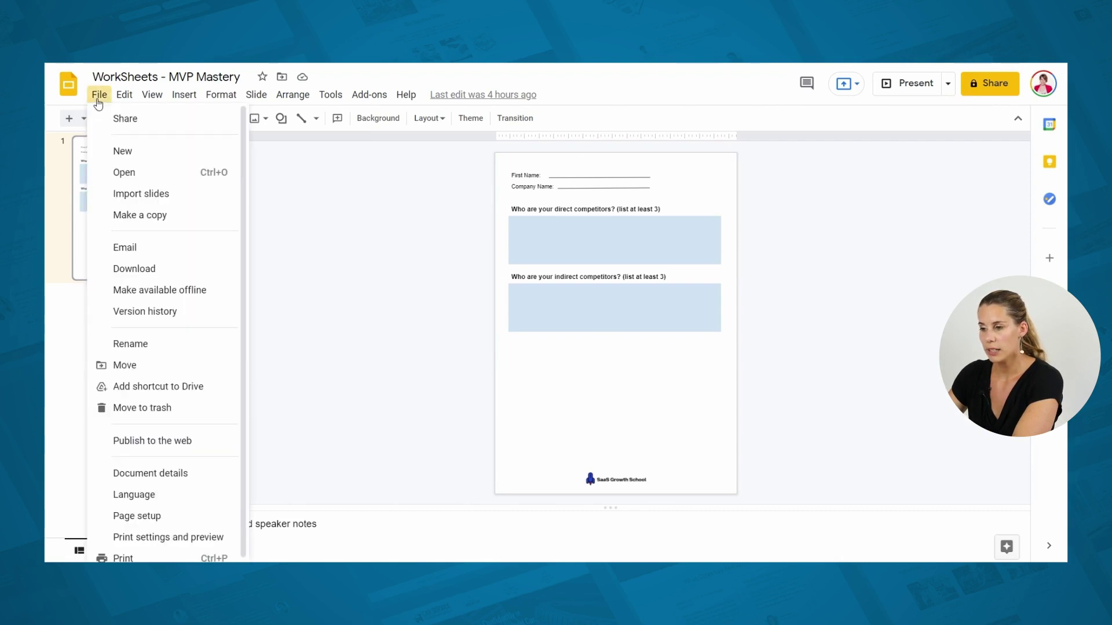
left_click(161, 516)
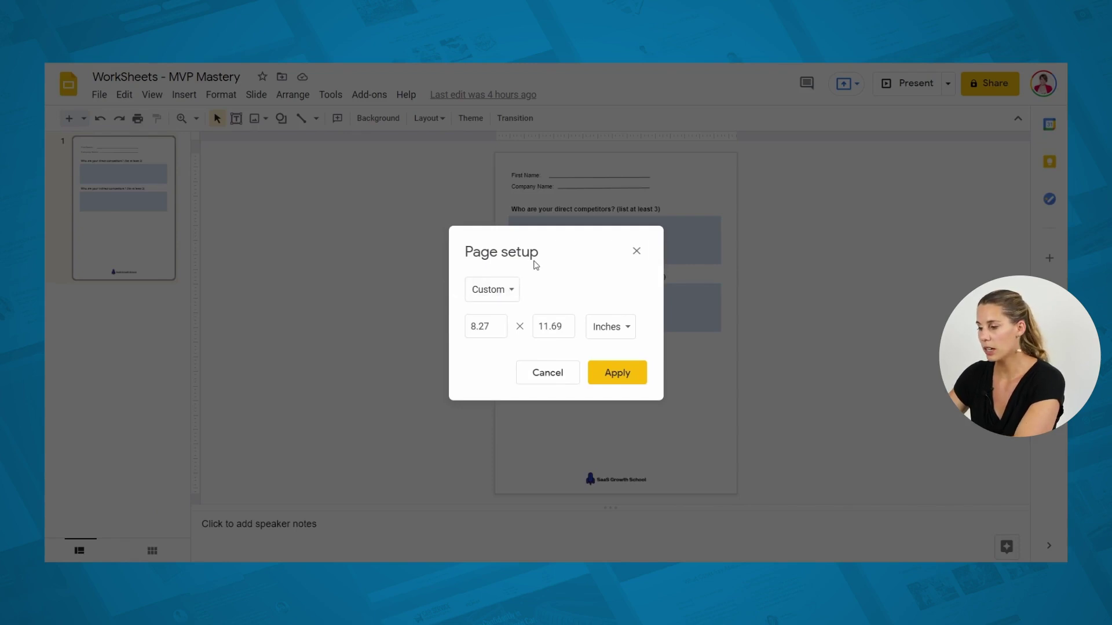
left_click(613, 383)
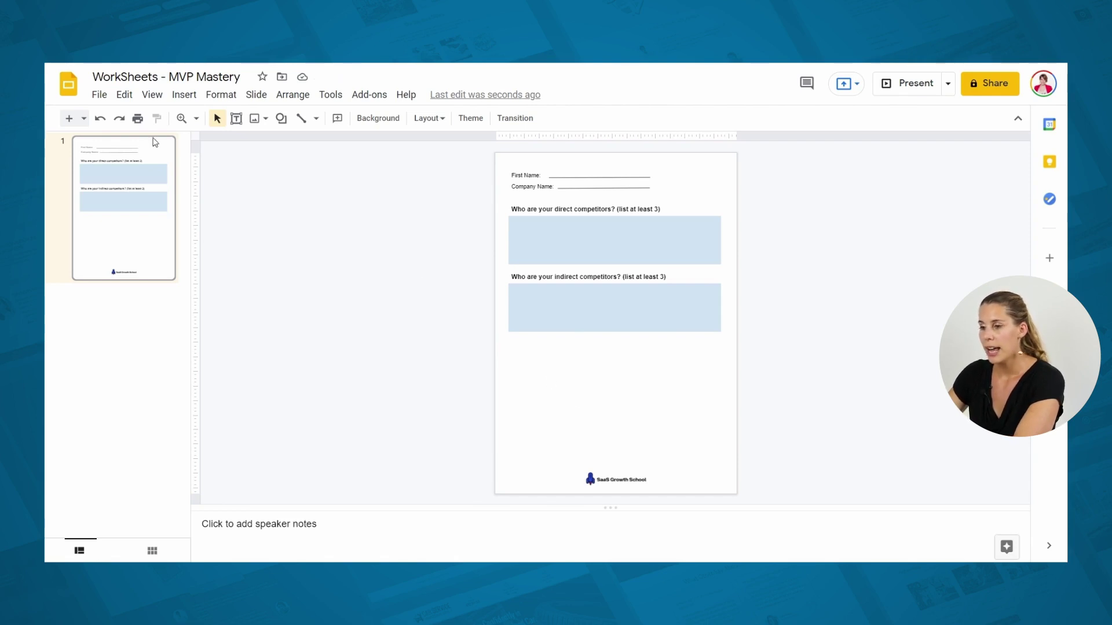
Download the worksheet from Google Slides as a PDF document
left_click(100, 95)
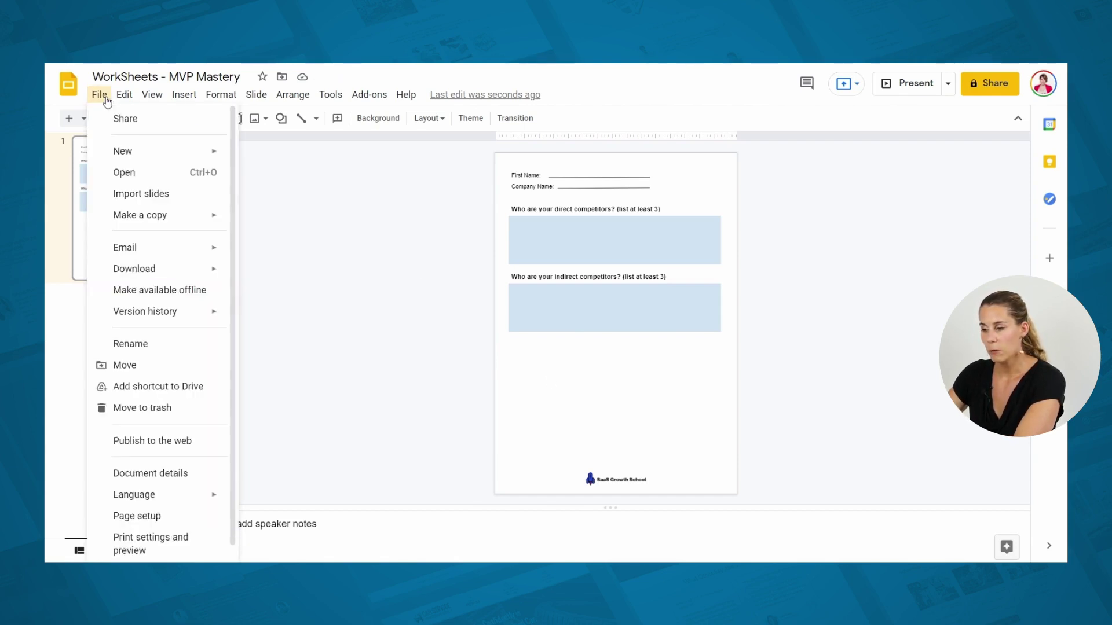
mouse_move(174, 272)
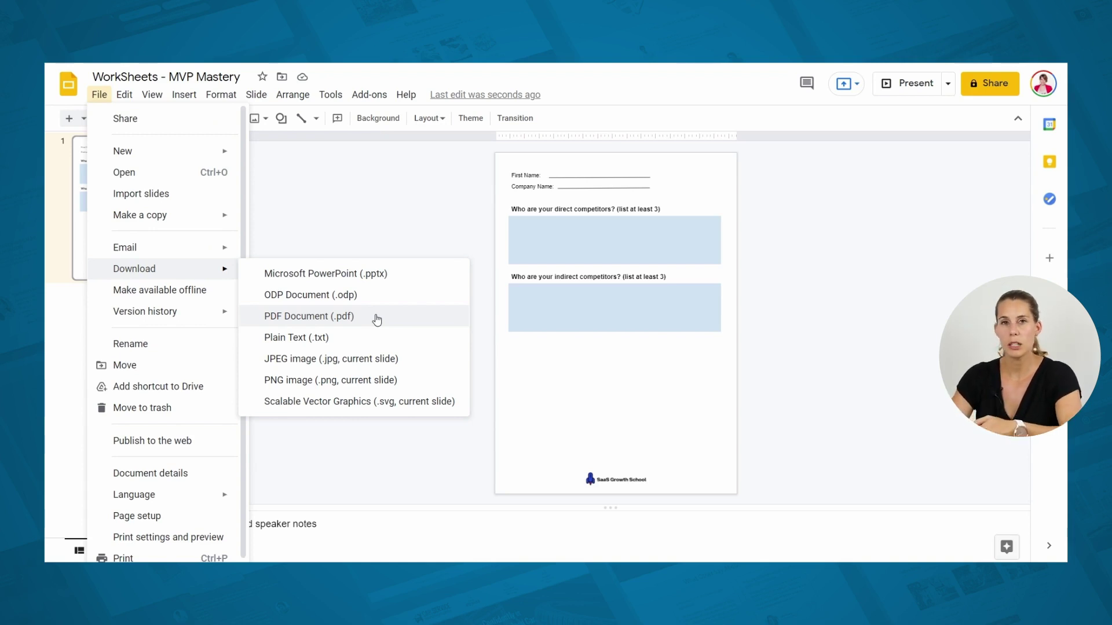
left_click(377, 317)
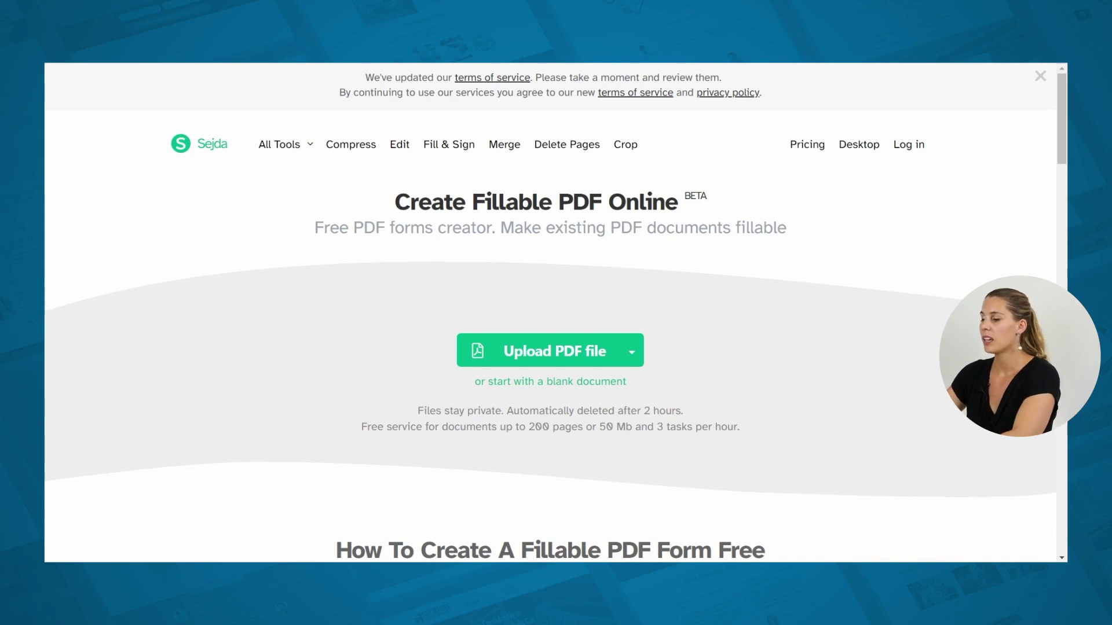
Upload WorkSheets - MVP Mastery.pdf to Sejda's fillable PDF creator
left_click(539, 348)
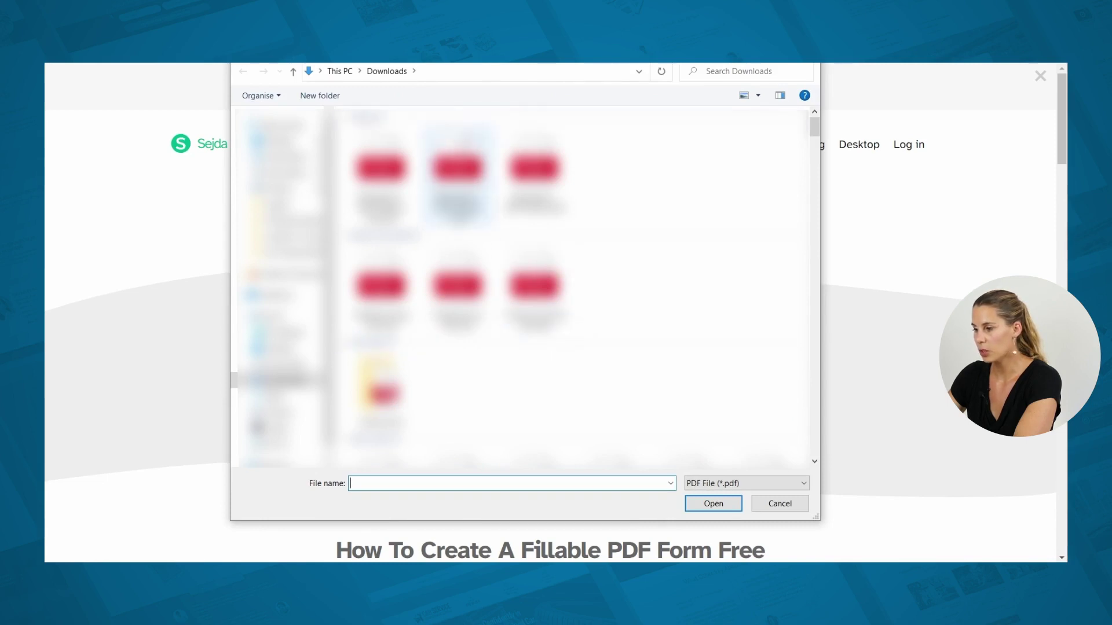
left_click(534, 171)
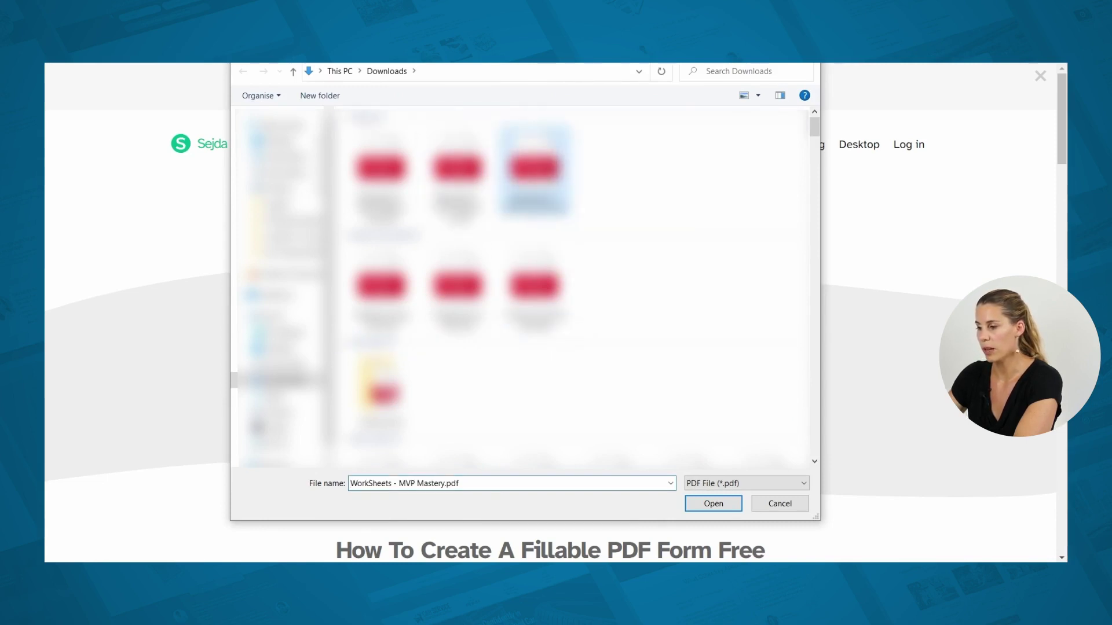
left_click(712, 504)
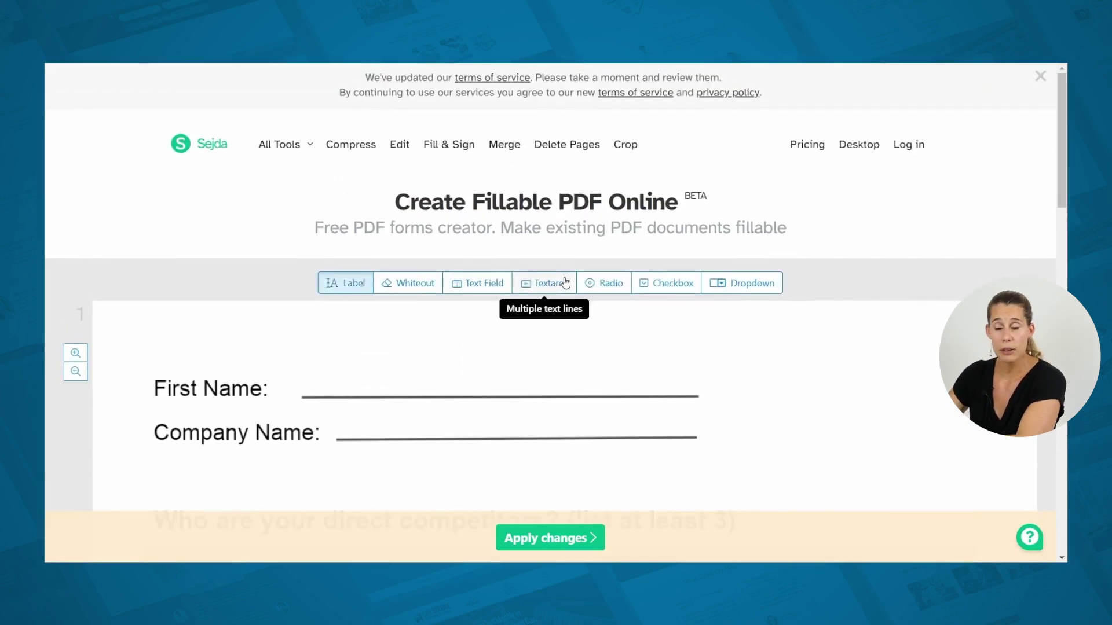
Place single-line text fields above the First Name and Company Name lines, sized to match each line's length
left_click(478, 288)
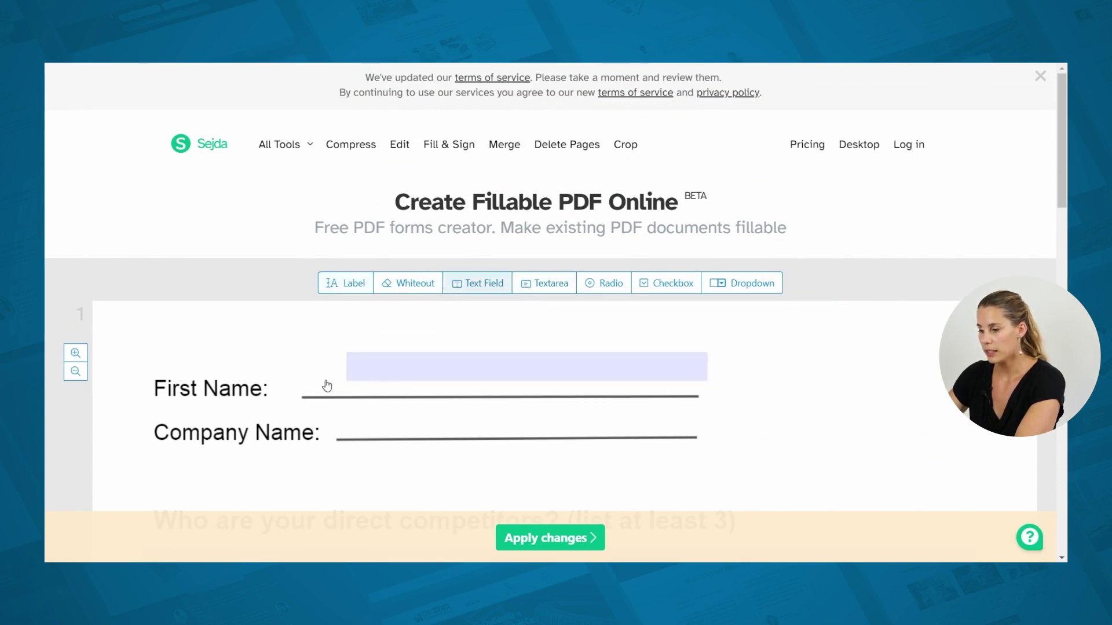
left_click(307, 373)
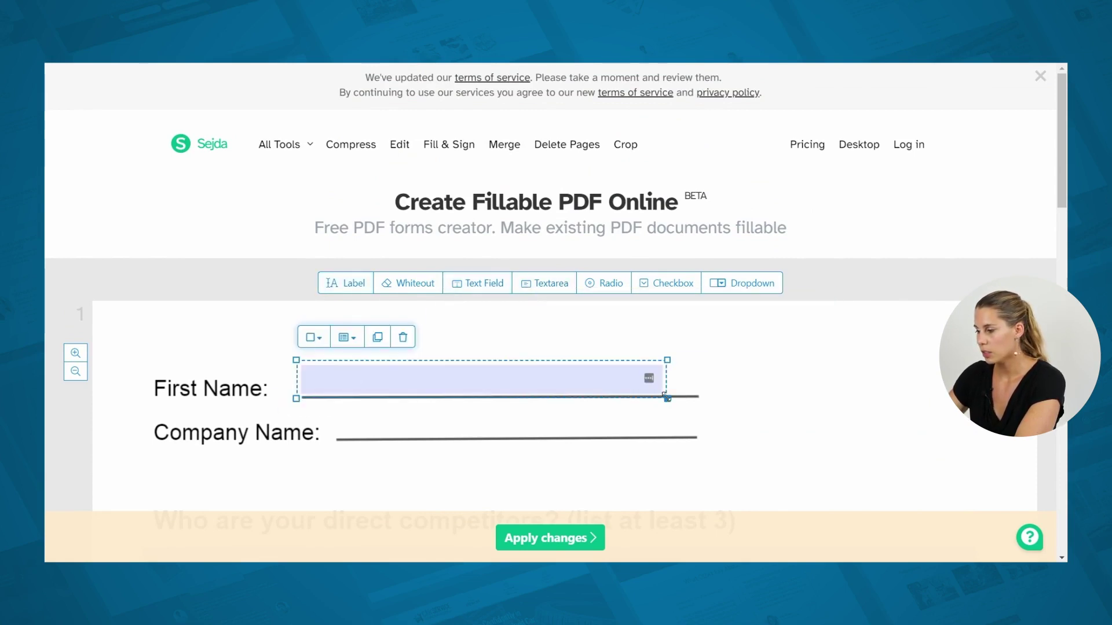
left_click_drag(671, 398, 700, 400)
left_click(478, 284)
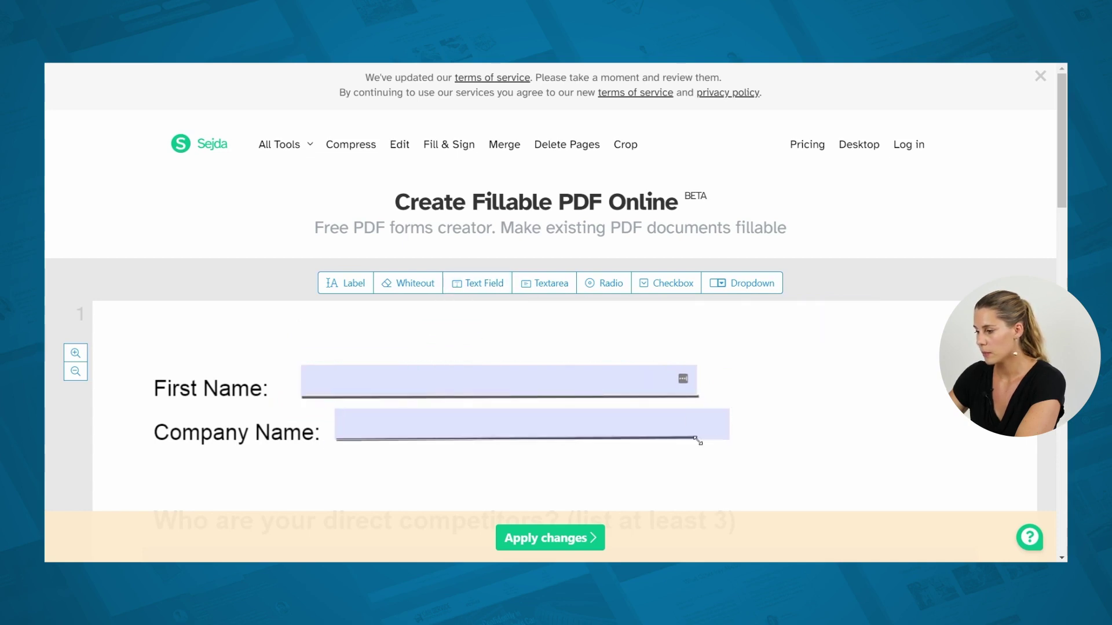
Add a multi-line text area that covers the whole blue box under the direct competitors question
scroll(774, 427, "down", 5)
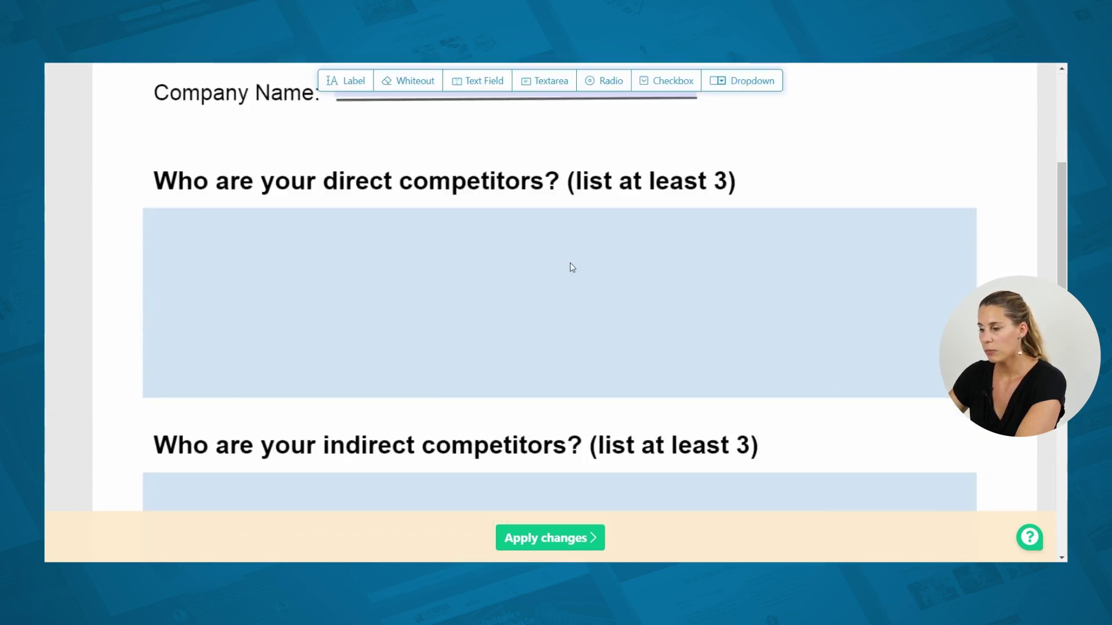
left_click(547, 84)
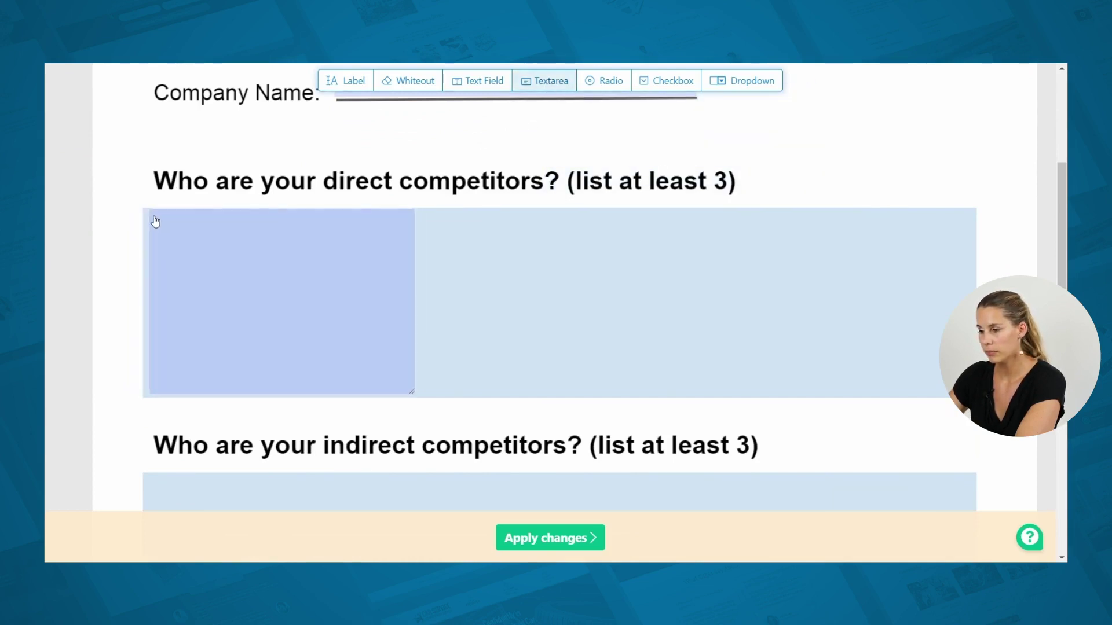
left_click(161, 222)
left_click_drag(413, 397, 976, 397)
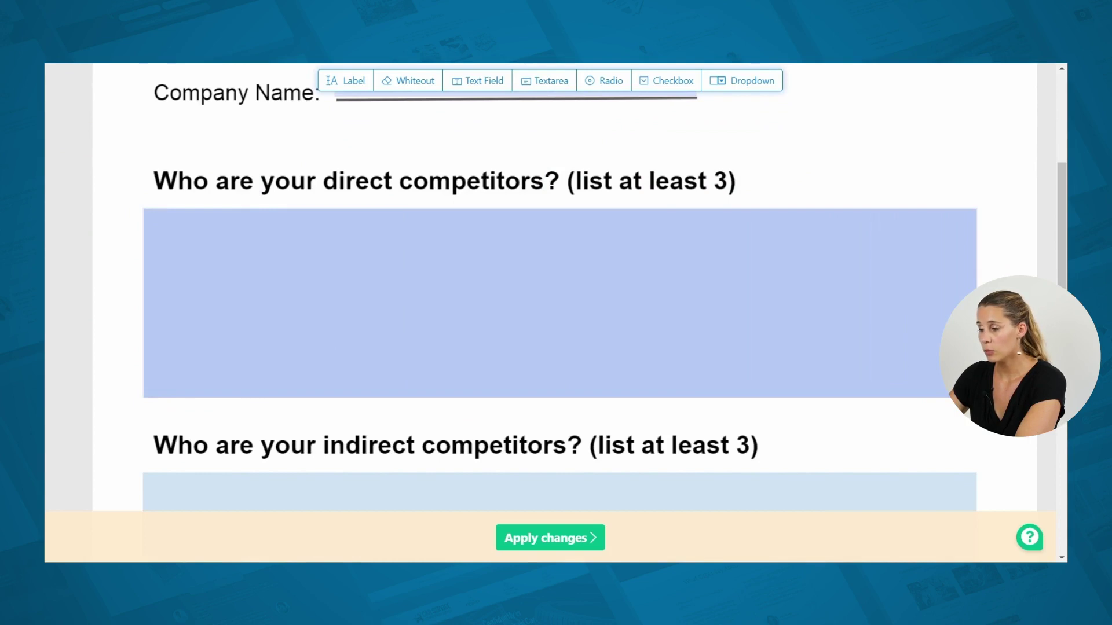
Add a second multi-line text area that fills the blue box under the indirect competitors question
scroll(560, 159, "down", 1)
left_click(555, 87)
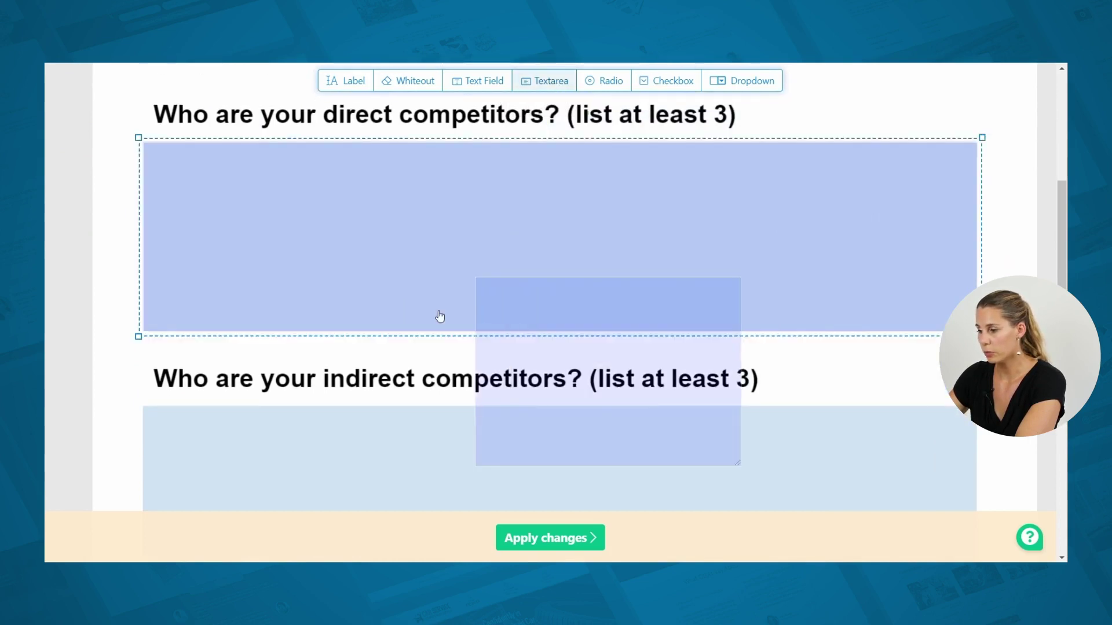
scroll(151, 340, "down", 2)
left_click(145, 273)
left_click_drag(414, 442, 1008, 452)
scroll(714, 321, "up", 2)
left_click(715, 322)
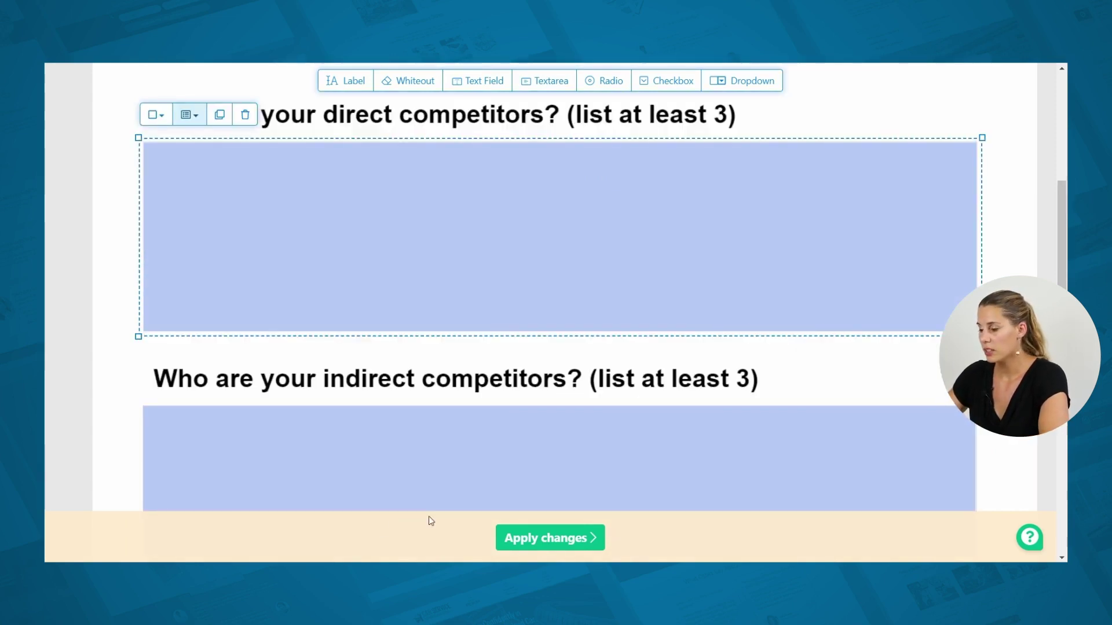
Apply the form field changes and download the fillable worksheet PDF
left_click(551, 539)
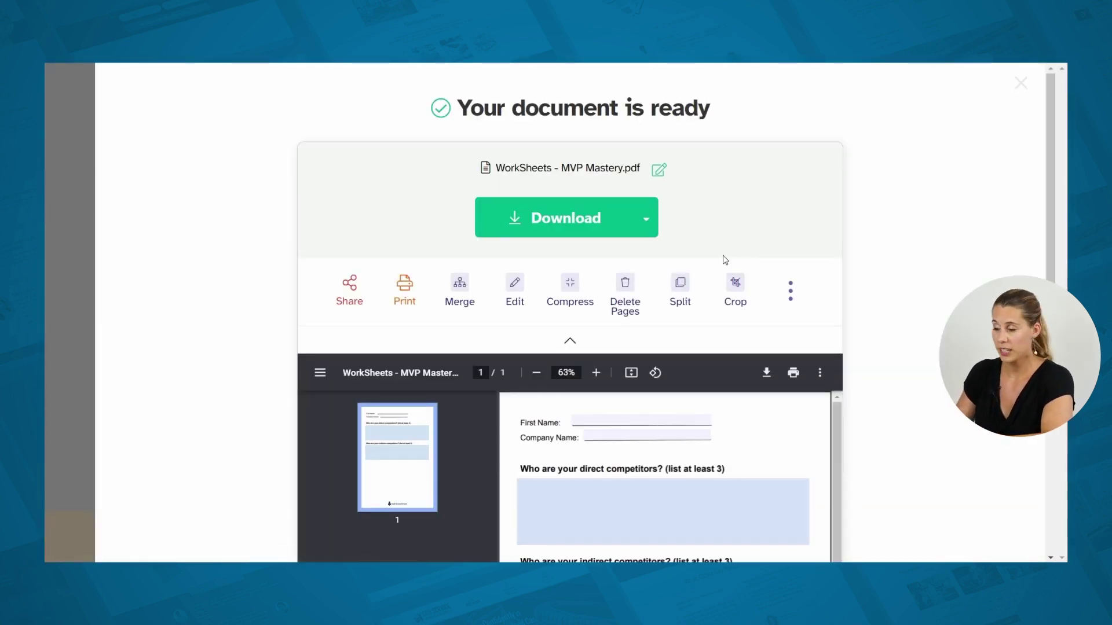
left_click(572, 225)
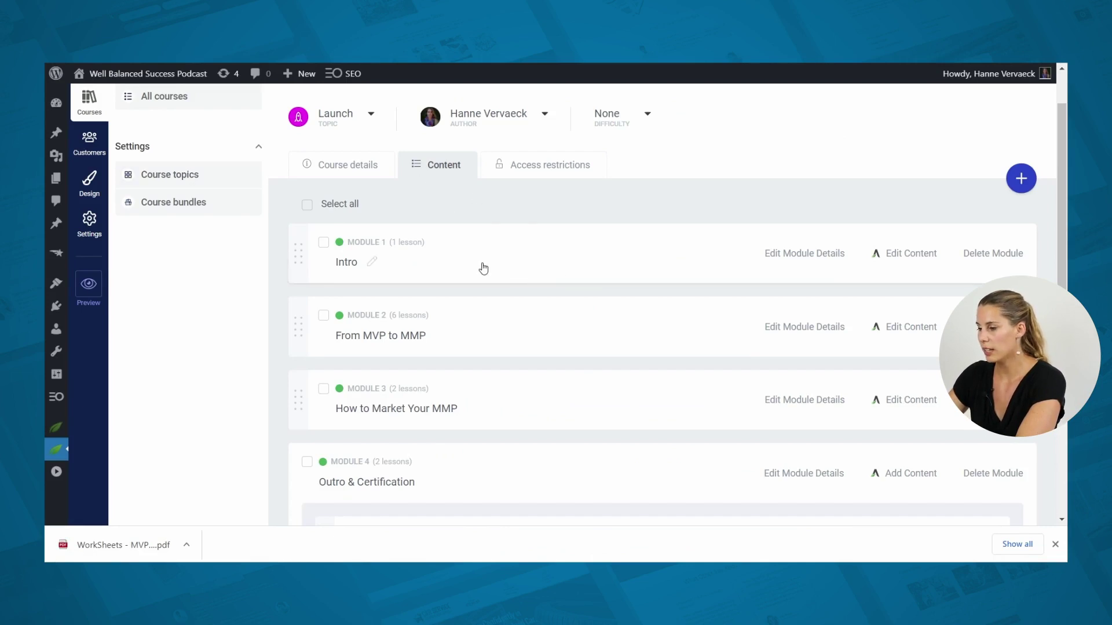
Start a new resource for the "Discover the Ingredients of Your MMP" lesson in the "From MVP to MMP" module
left_click(502, 322)
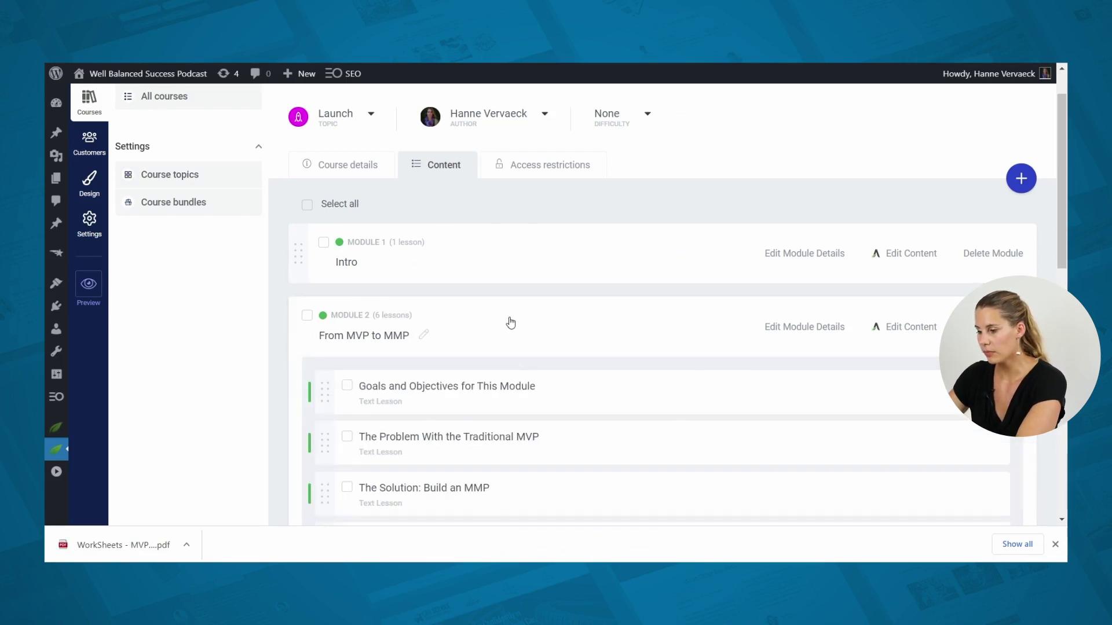
scroll(509, 321, "down", 3)
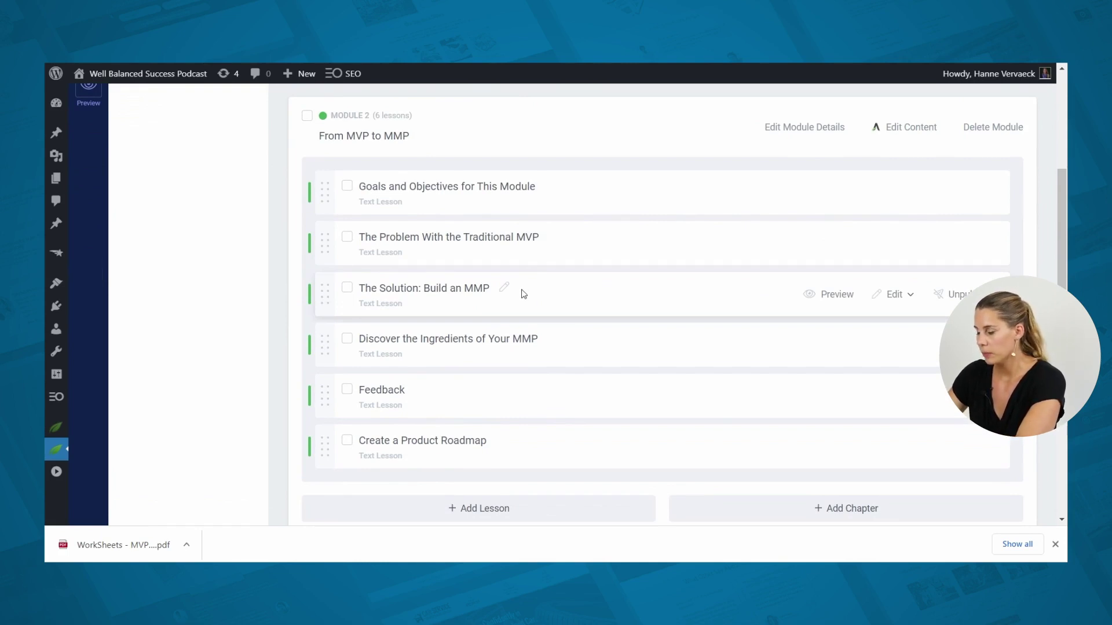
left_click(912, 346)
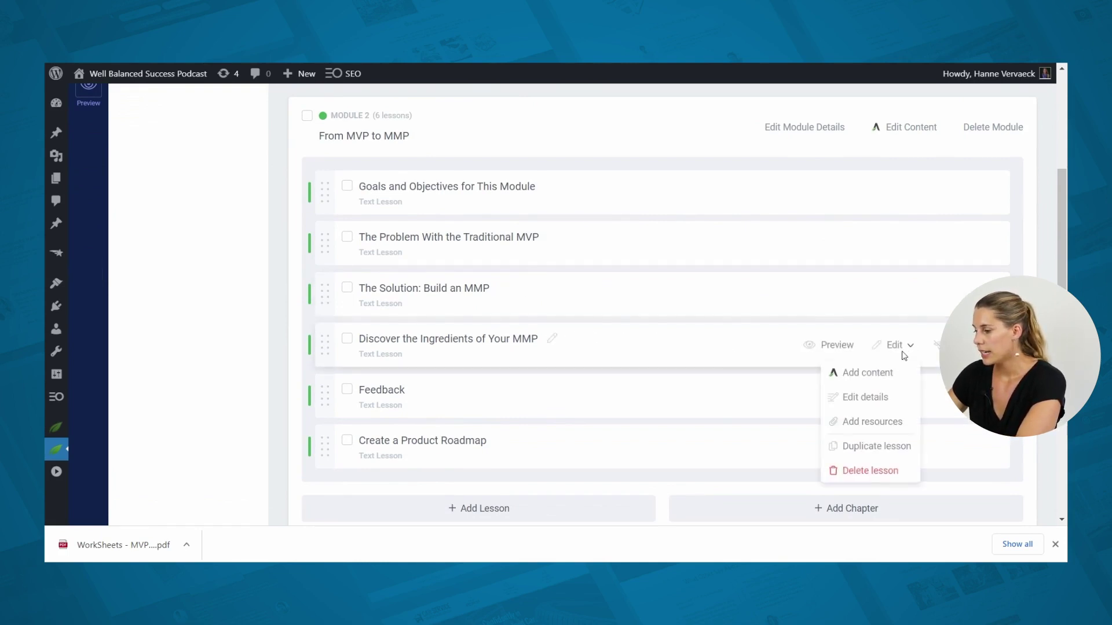
left_click(883, 430)
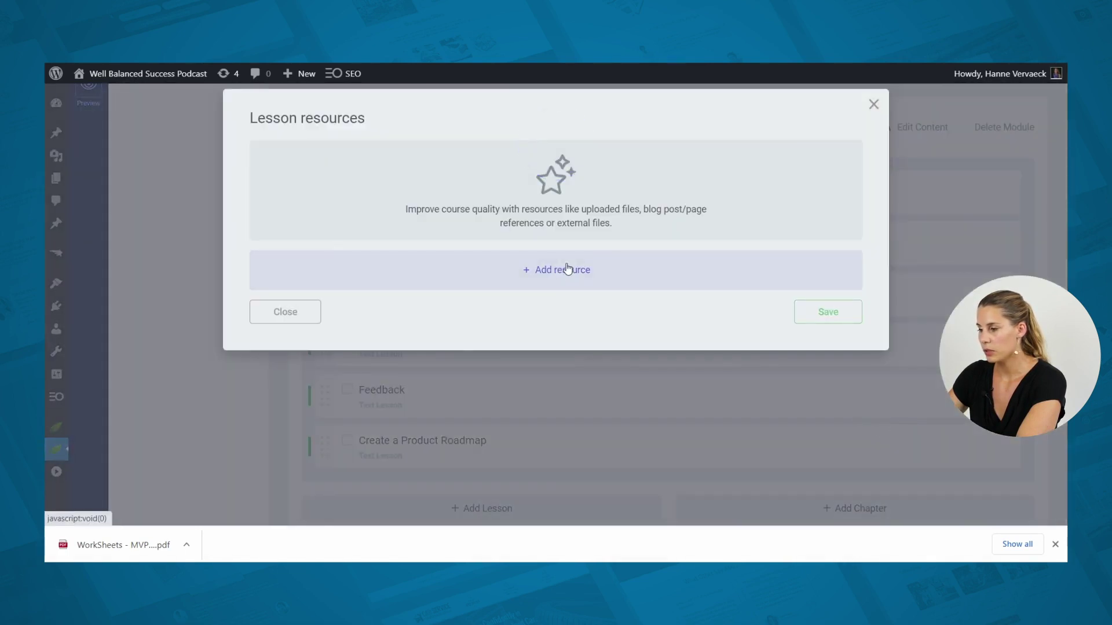
left_click(575, 279)
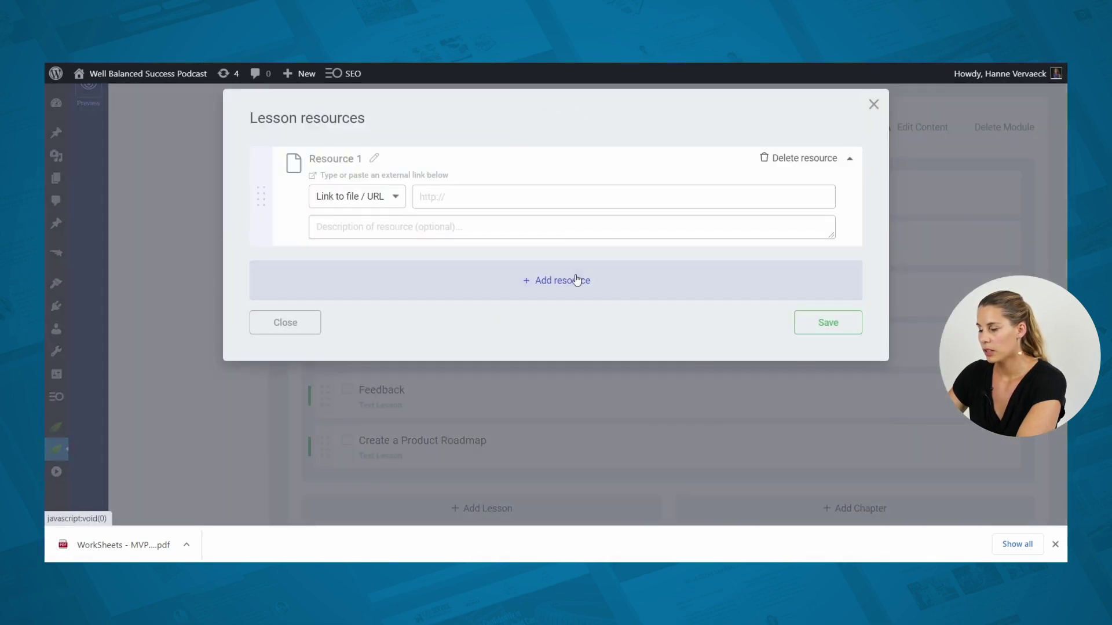
Make the resource an uploaded file and attach the downloaded worksheet PDF, WorkSheets-MVP-Mastery-2.pdf
left_click(392, 197)
left_click(356, 247)
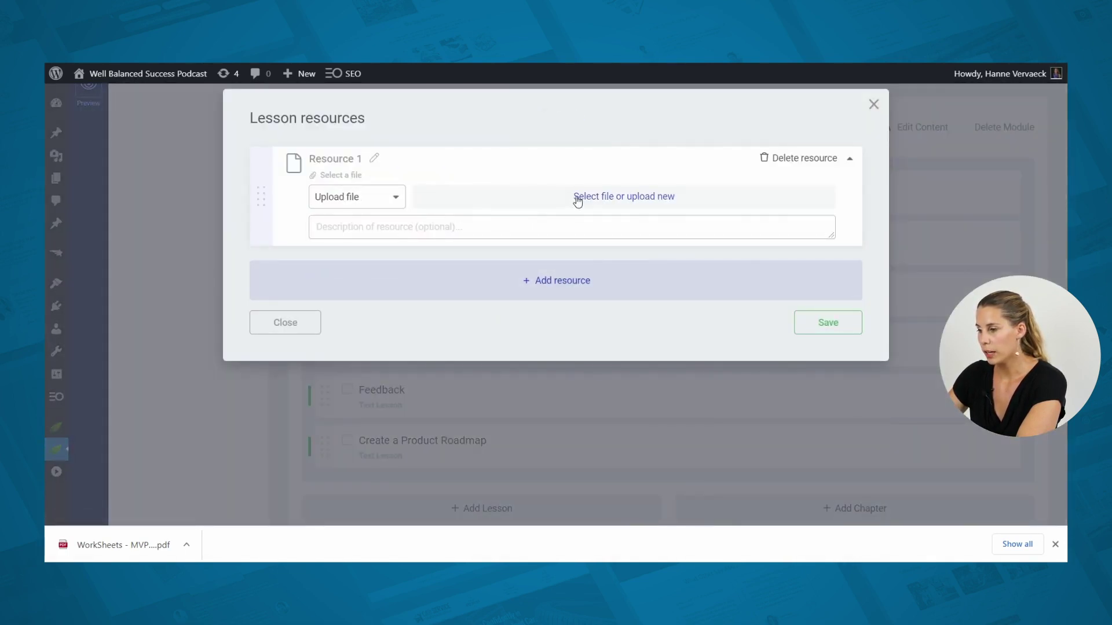
left_click(596, 198)
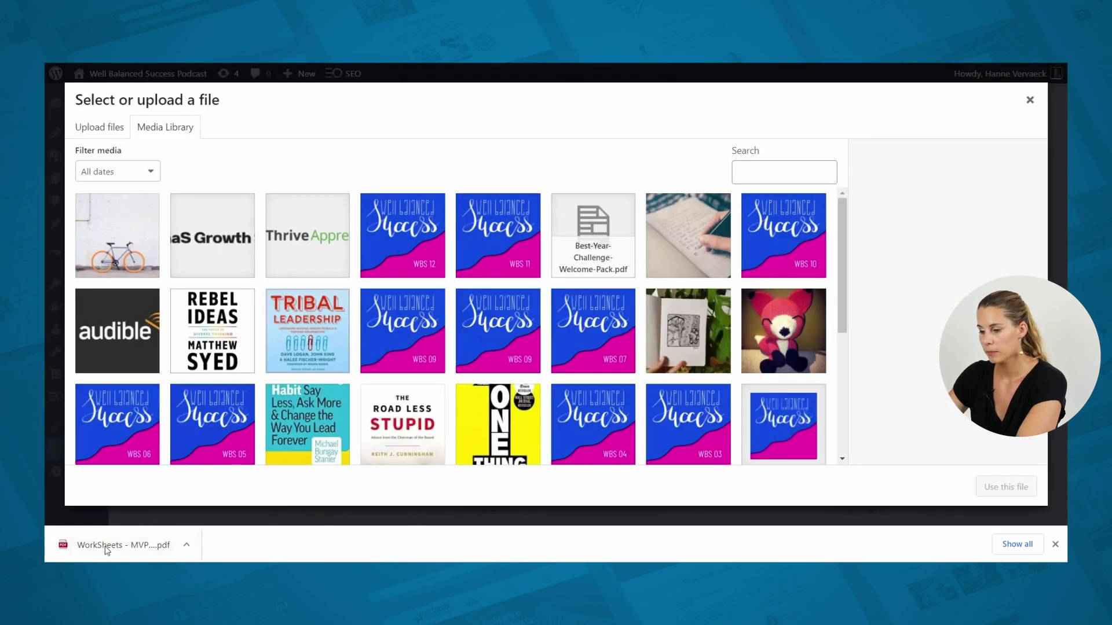
left_click_drag(99, 547, 232, 318)
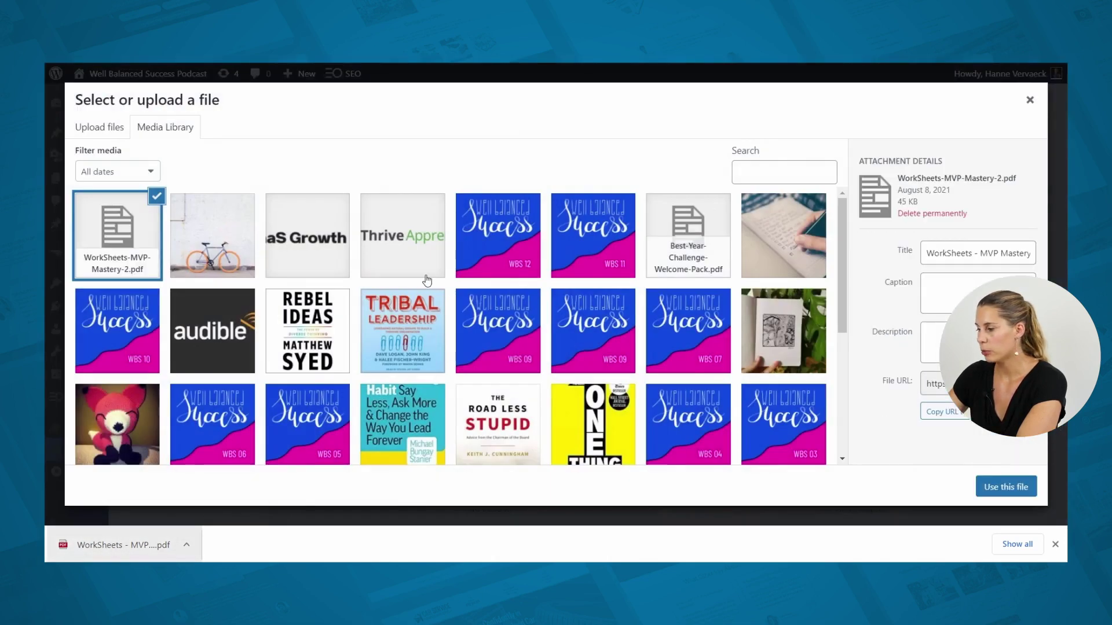
left_click(1001, 486)
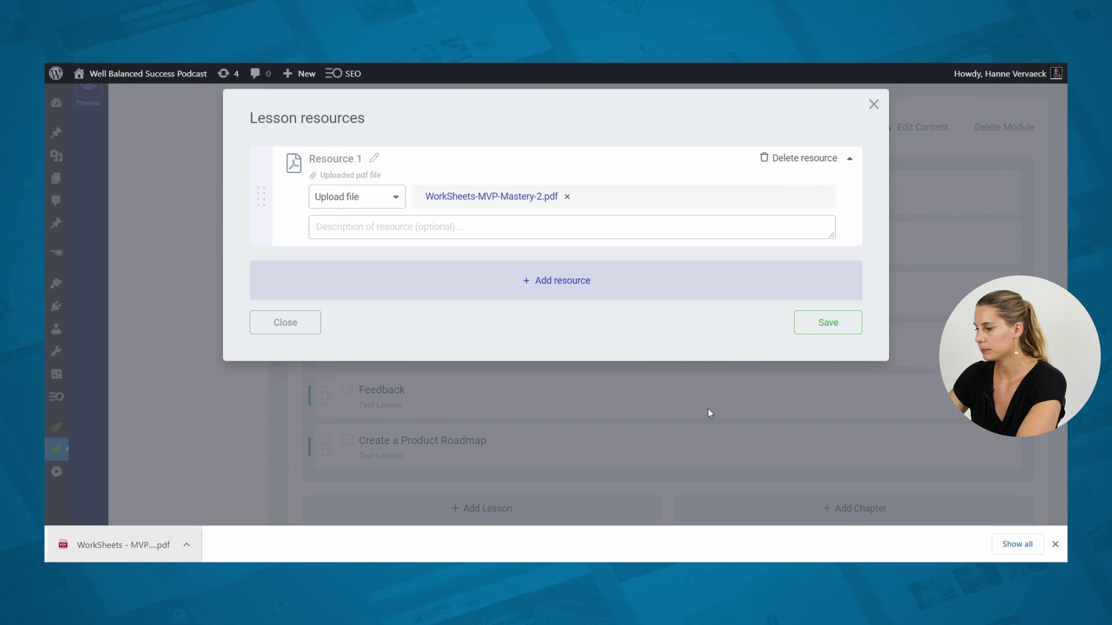
Describe the resource as "MMP Worksheet" and save the lesson resources
left_click(393, 228)
type("MMP Worksheet")
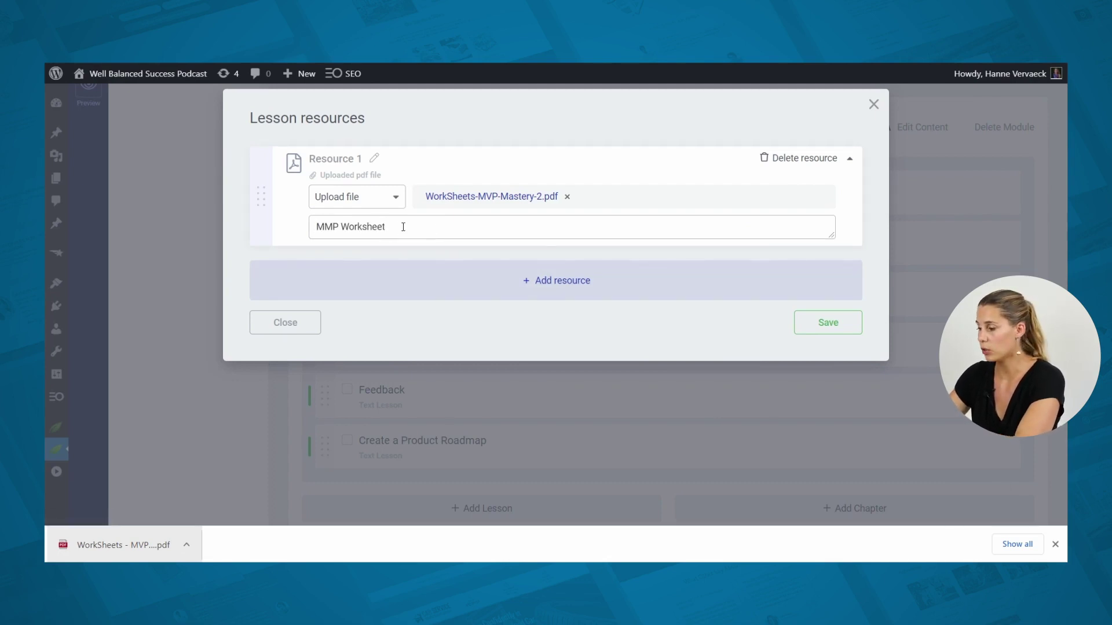
left_click(826, 326)
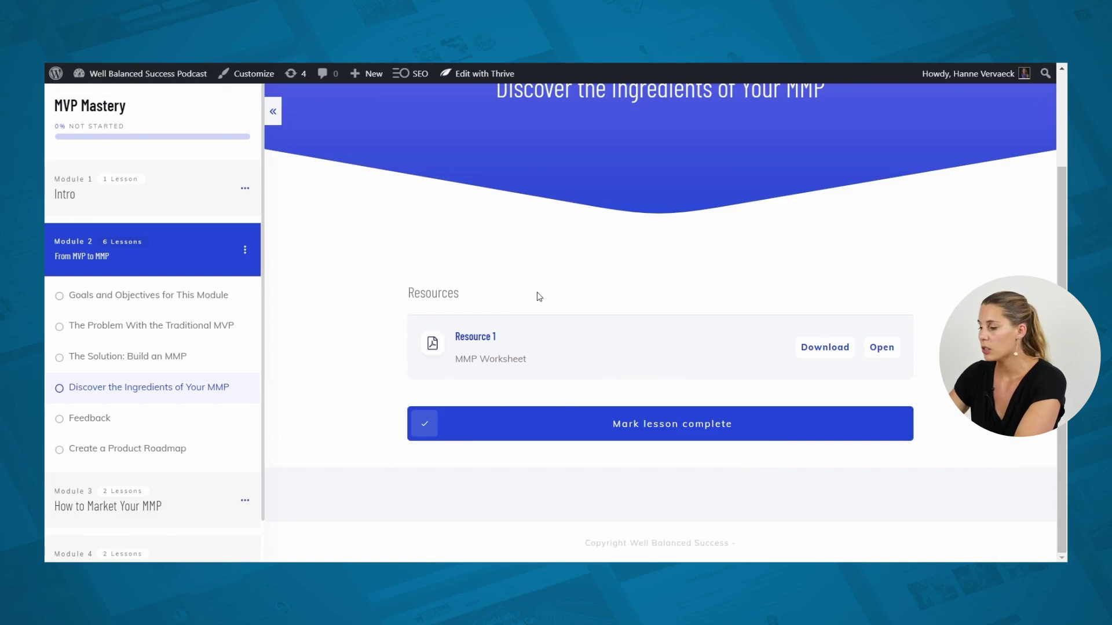
Download and open the MMP Worksheet from the lesson page, then fill in the first name and the company name Thrive Themes
left_click(823, 349)
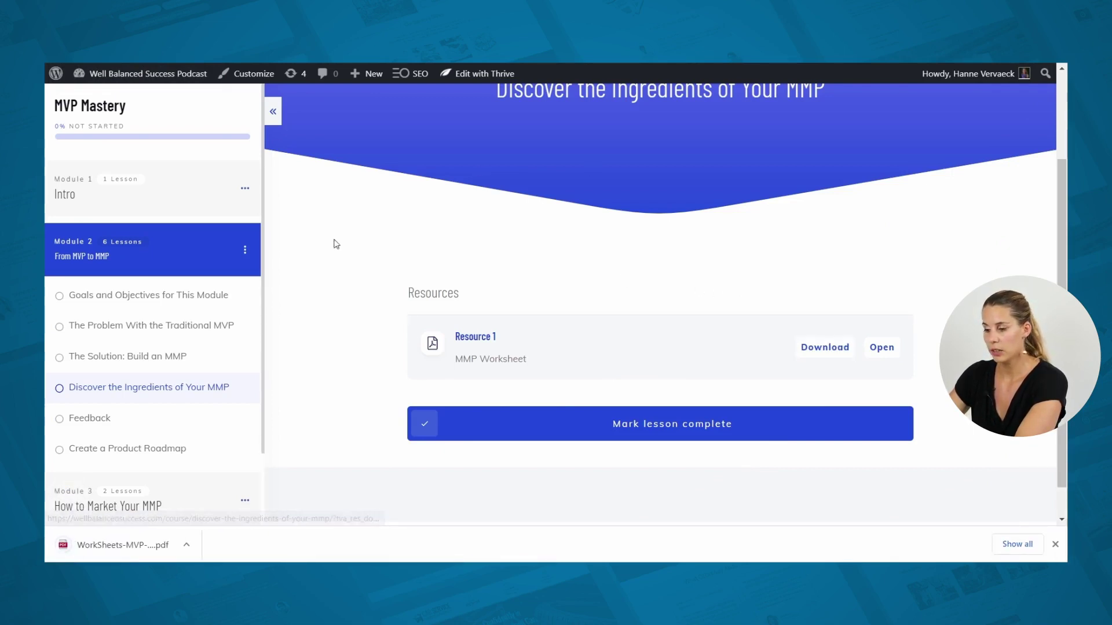
left_click(125, 550)
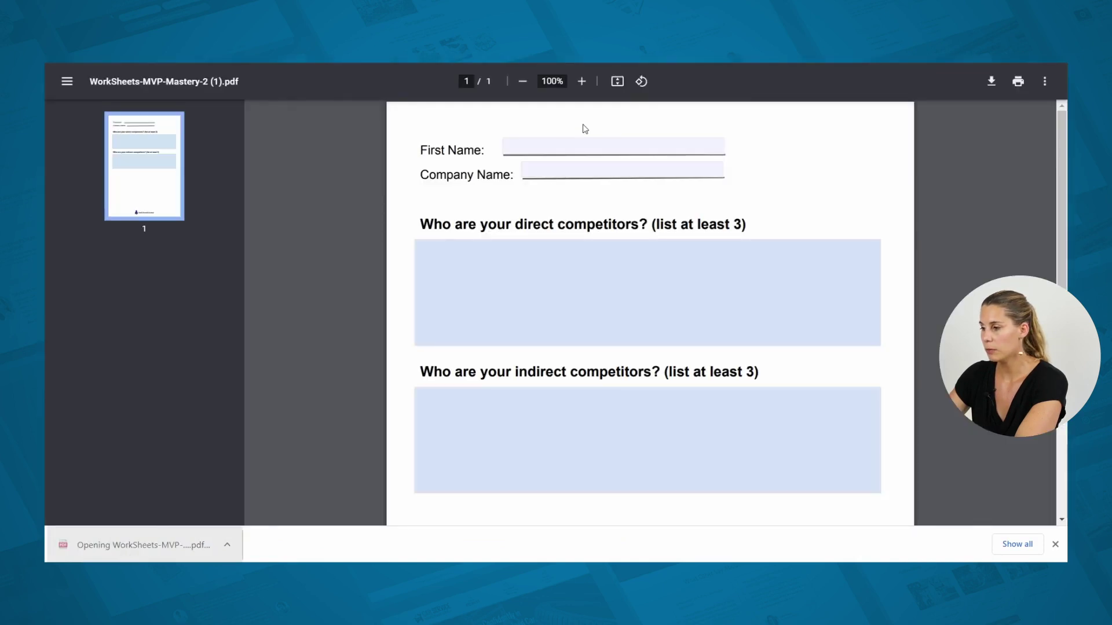
left_click(527, 144)
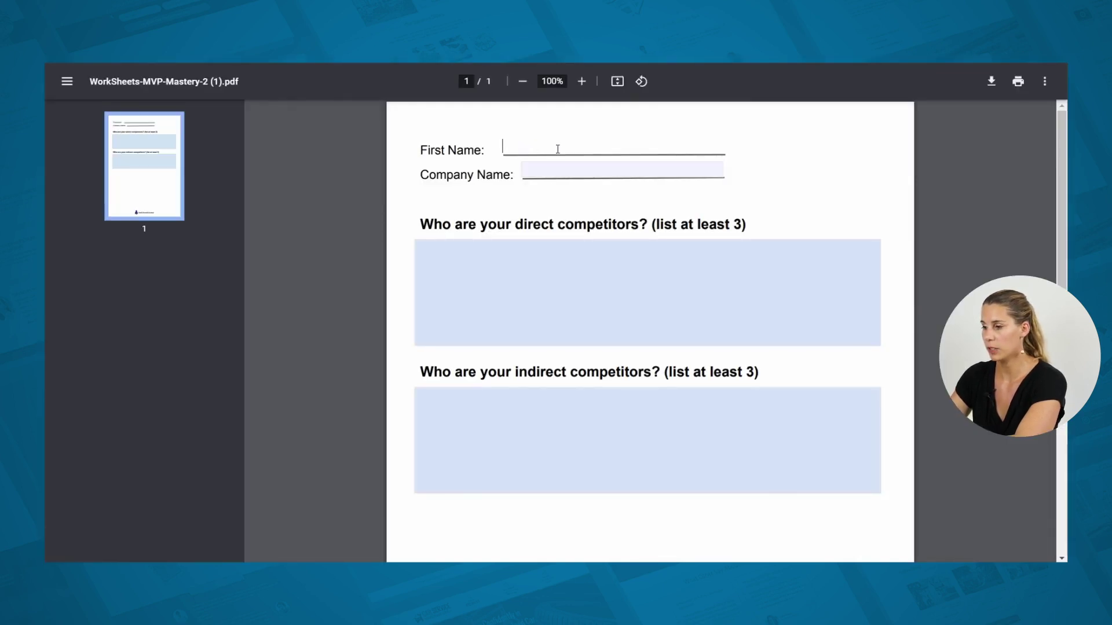
type("Hanne")
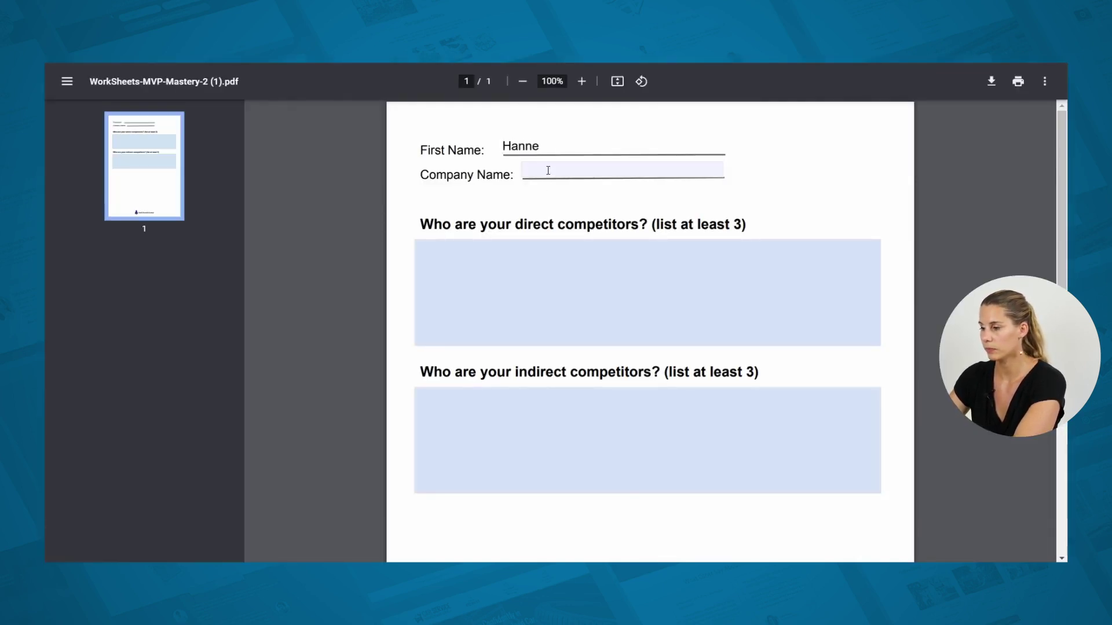
left_click(548, 171)
type("Thriv")
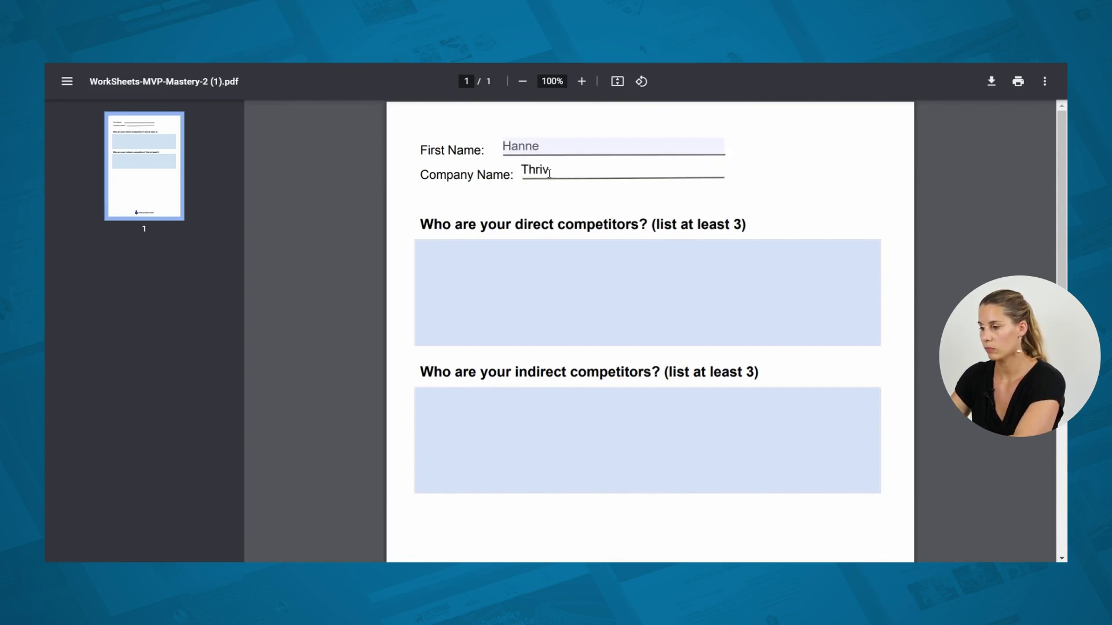
type("e Themes")
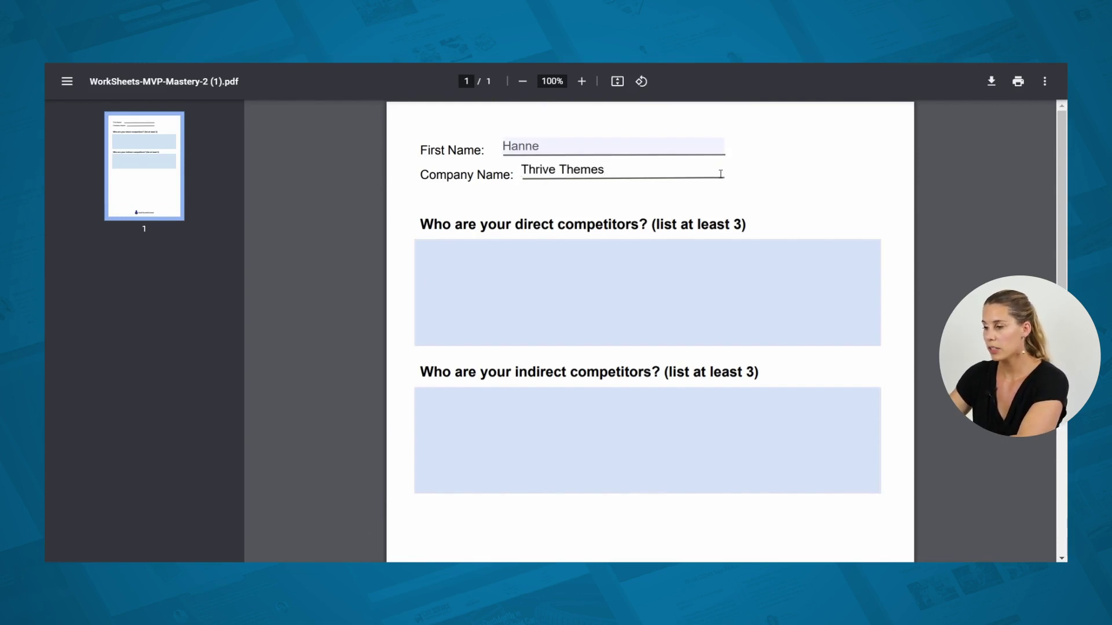
Save the filled-in worksheet PDF with its changes to the Downloads folder
left_click(992, 84)
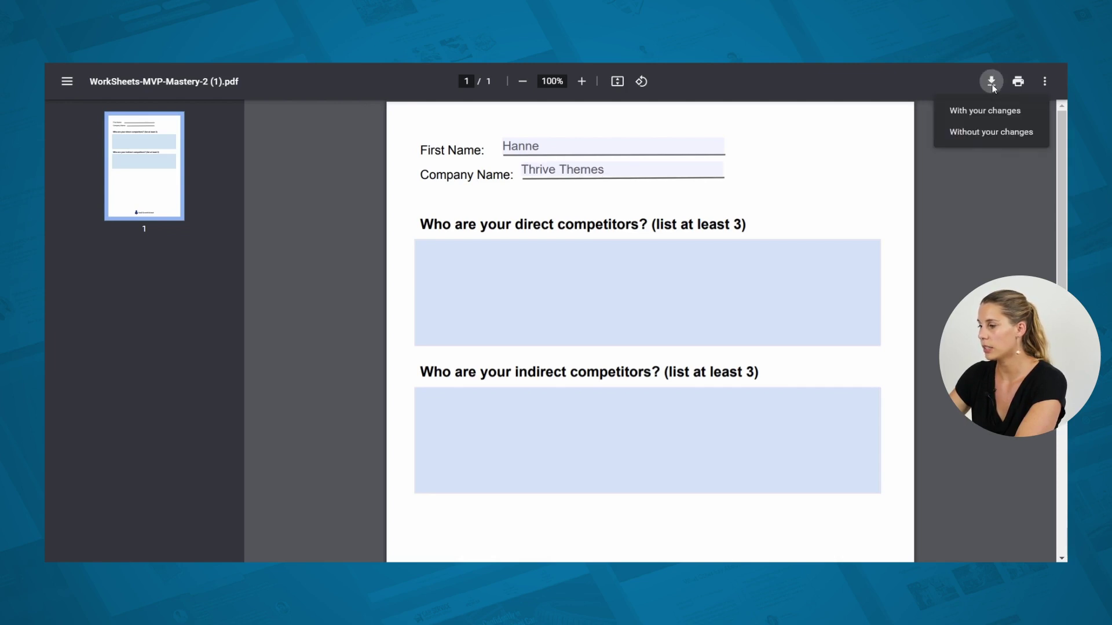
left_click(977, 113)
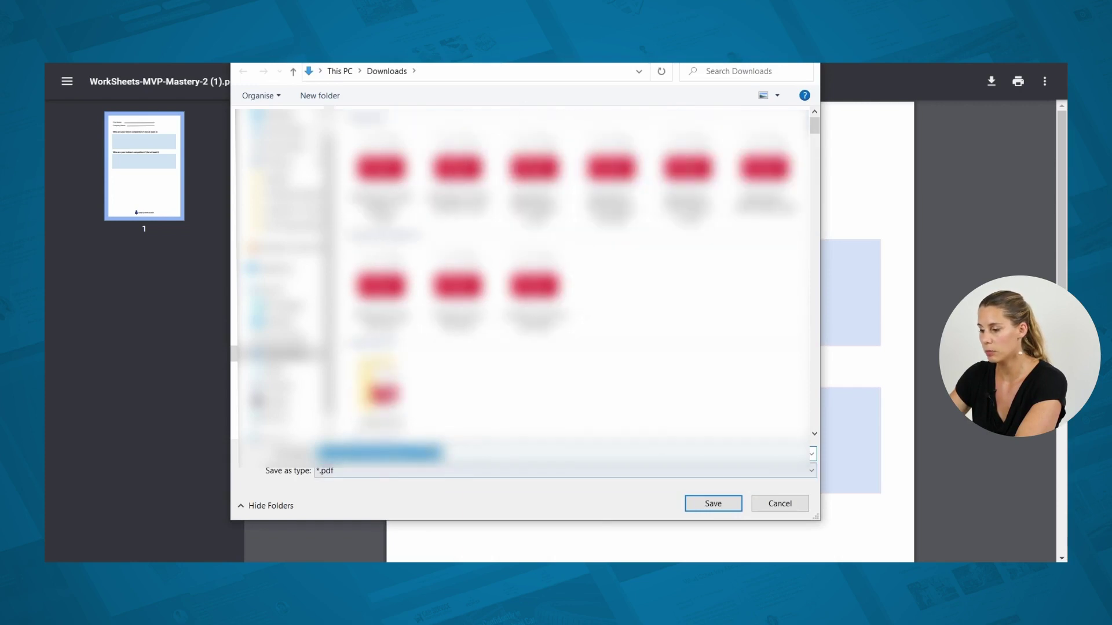
left_click(698, 505)
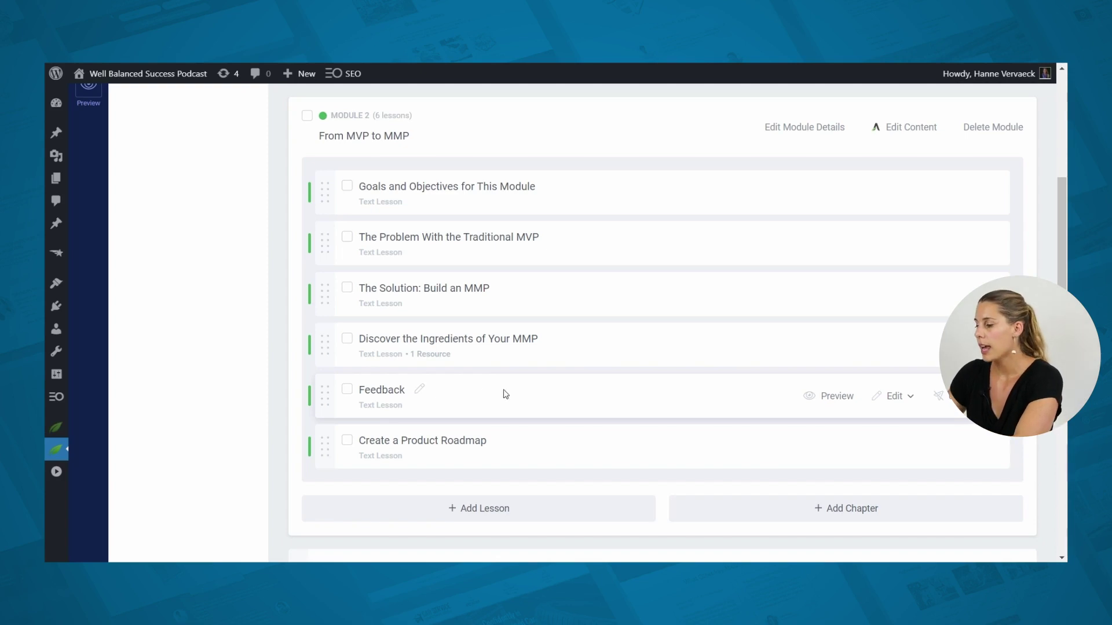
Open the Feedback lesson's content for editing, collapse the course navigation and review the worksheet submission form
left_click(904, 399)
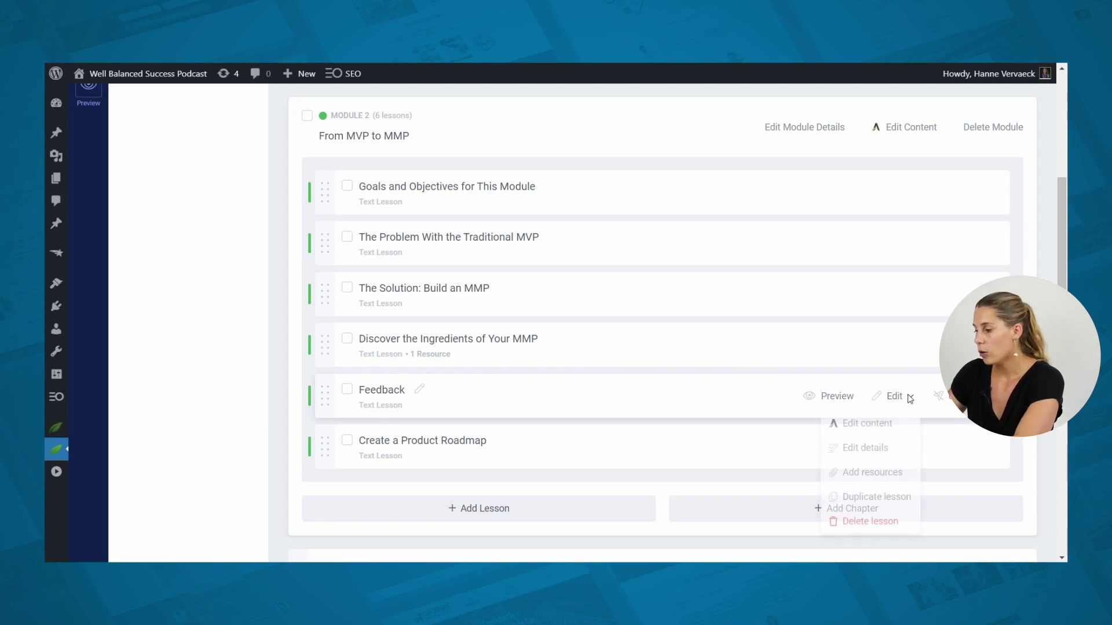
left_click(884, 426)
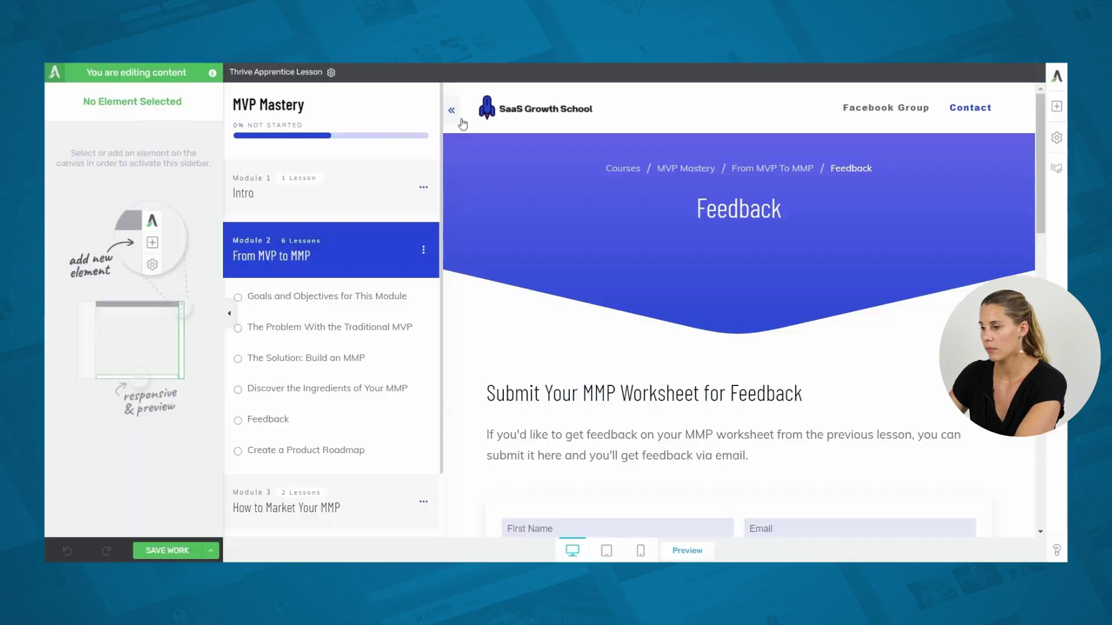
left_click(453, 114)
scroll(995, 234, "down", 5)
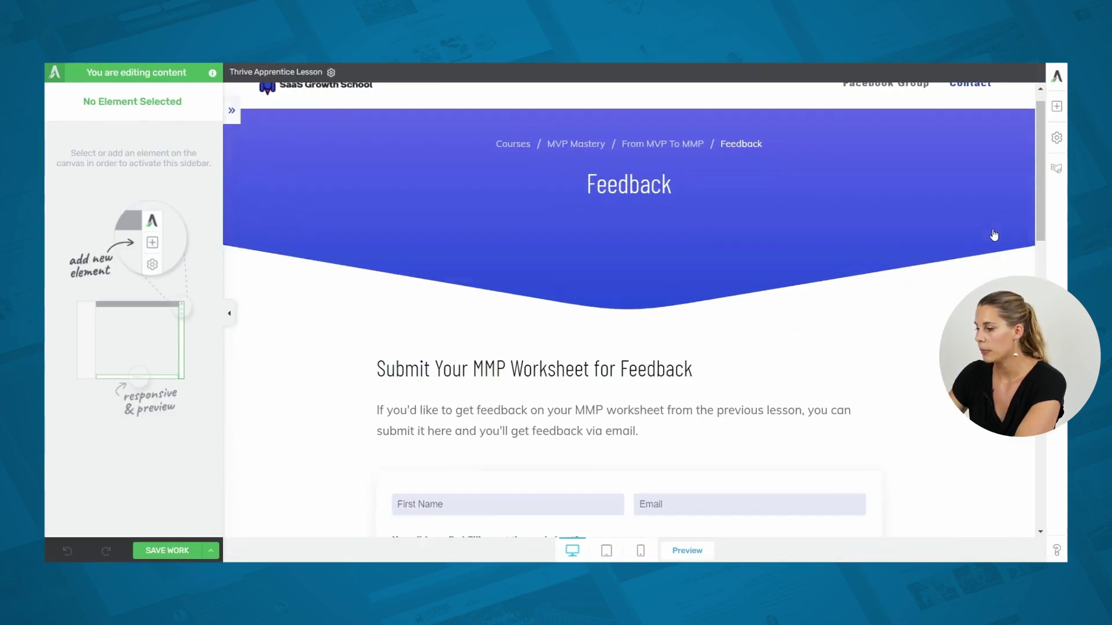
scroll(995, 234, "down", 2)
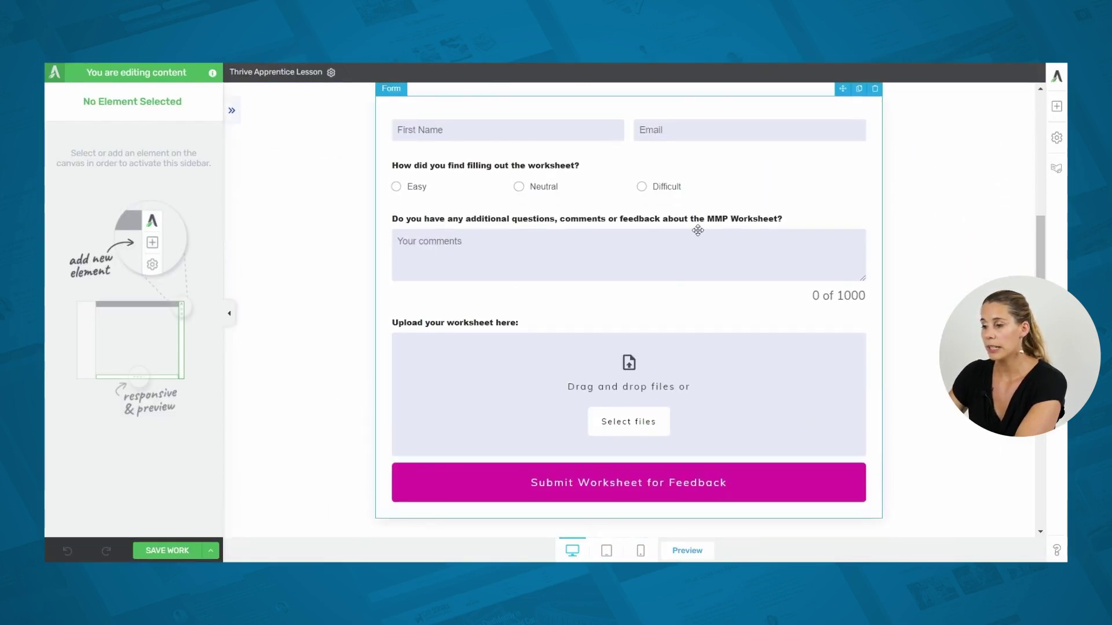
scroll(698, 230, "up", 2)
scroll(698, 230, "up", 1)
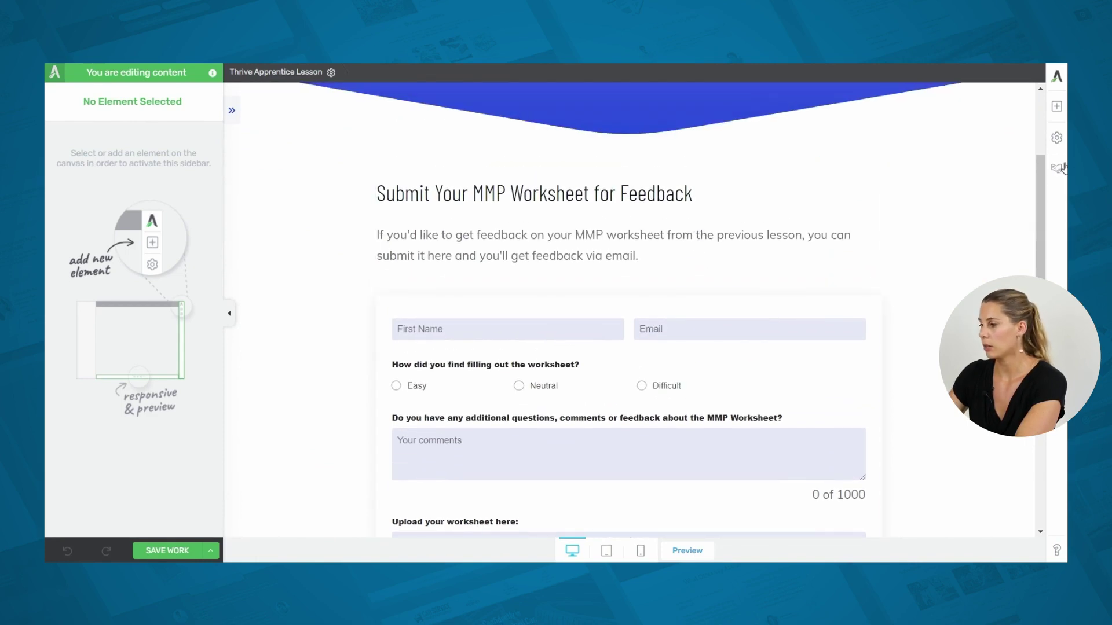
Insert a Lead Generation element above the existing form and browse the Application Forms templates without choosing one
left_click(1061, 107)
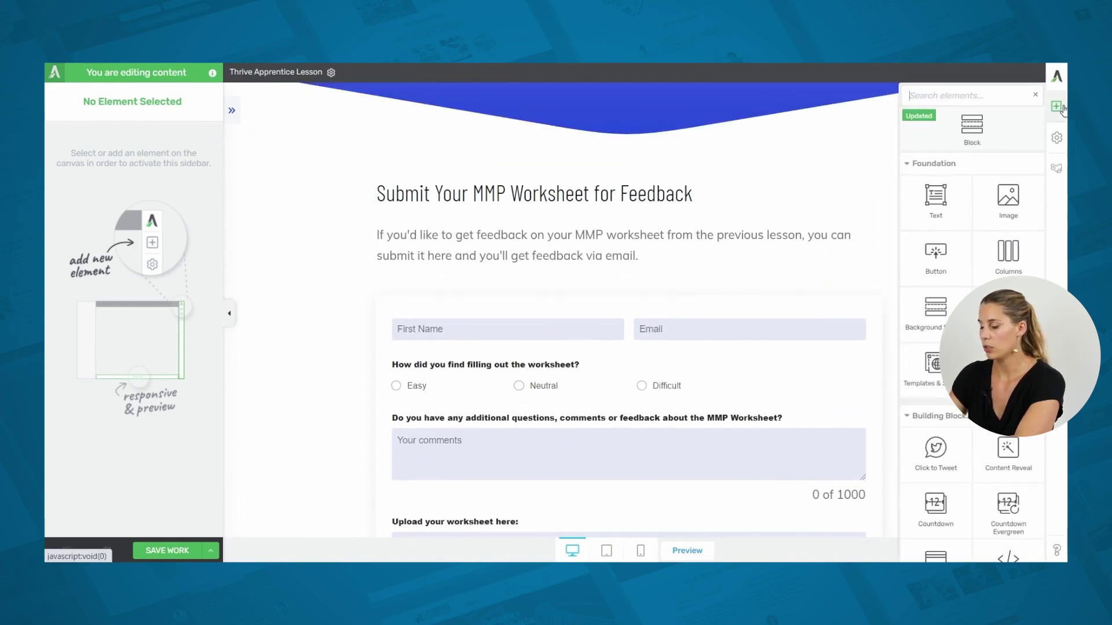
type("le")
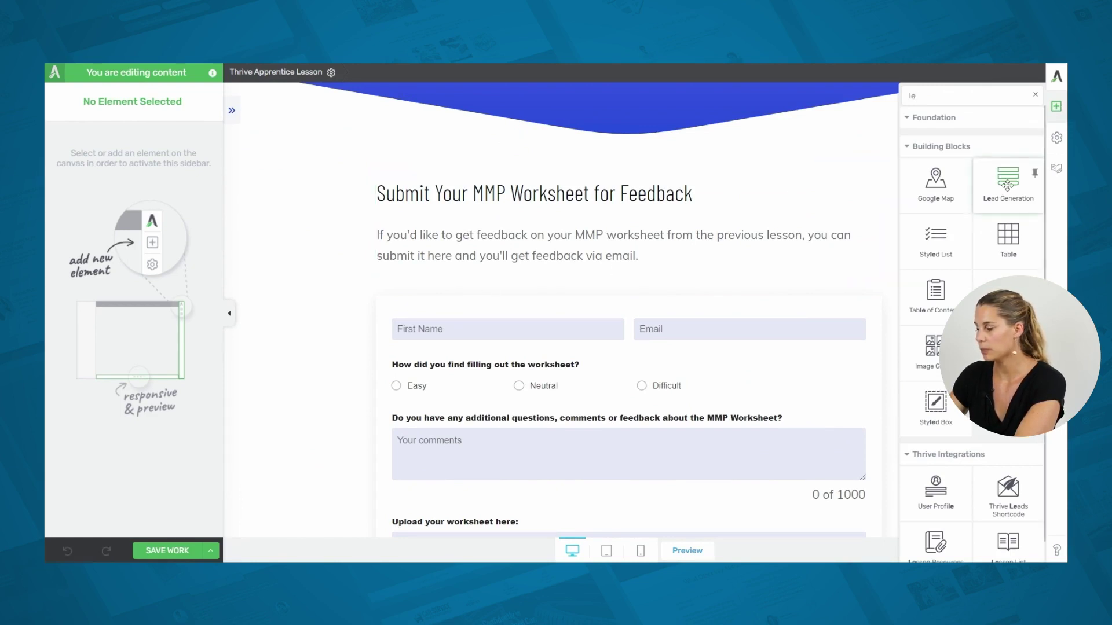
left_click_drag(1008, 179, 610, 288)
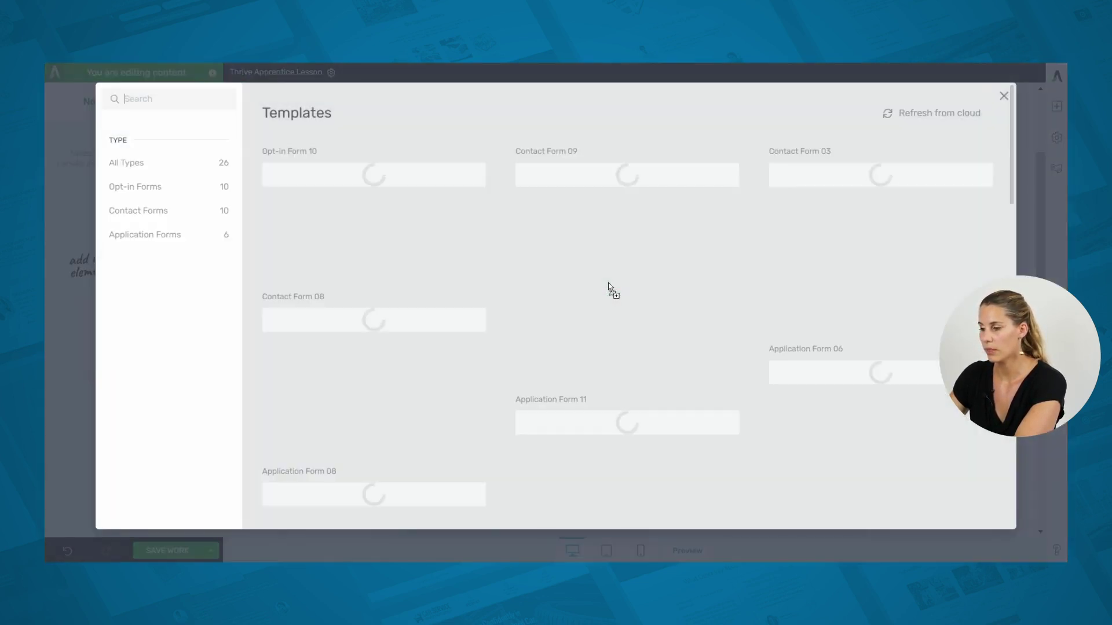
left_click(151, 242)
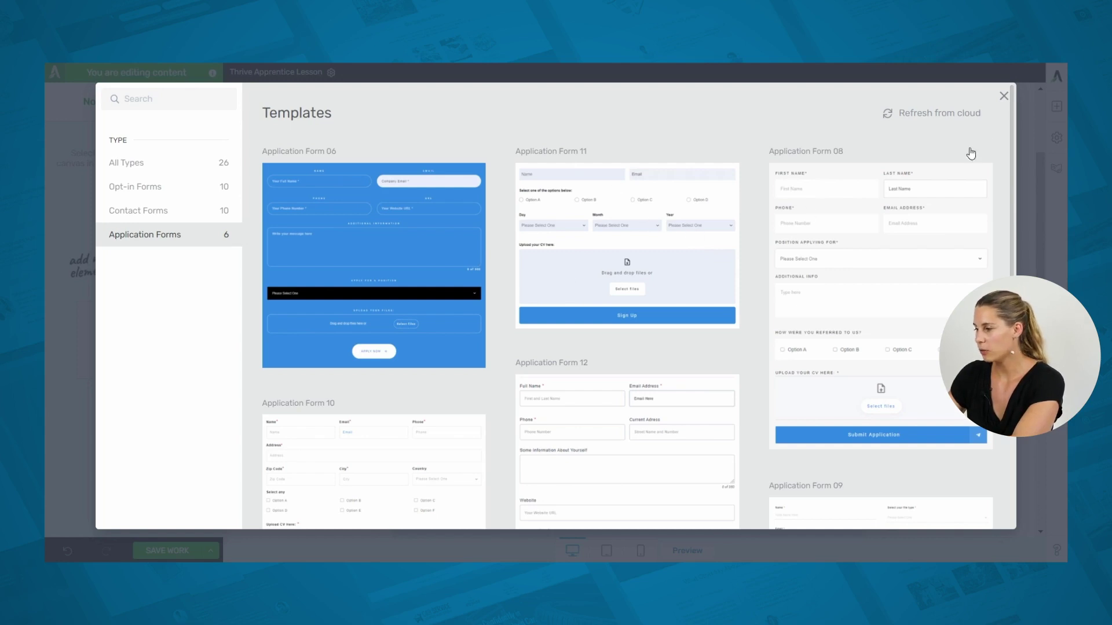
left_click(1003, 96)
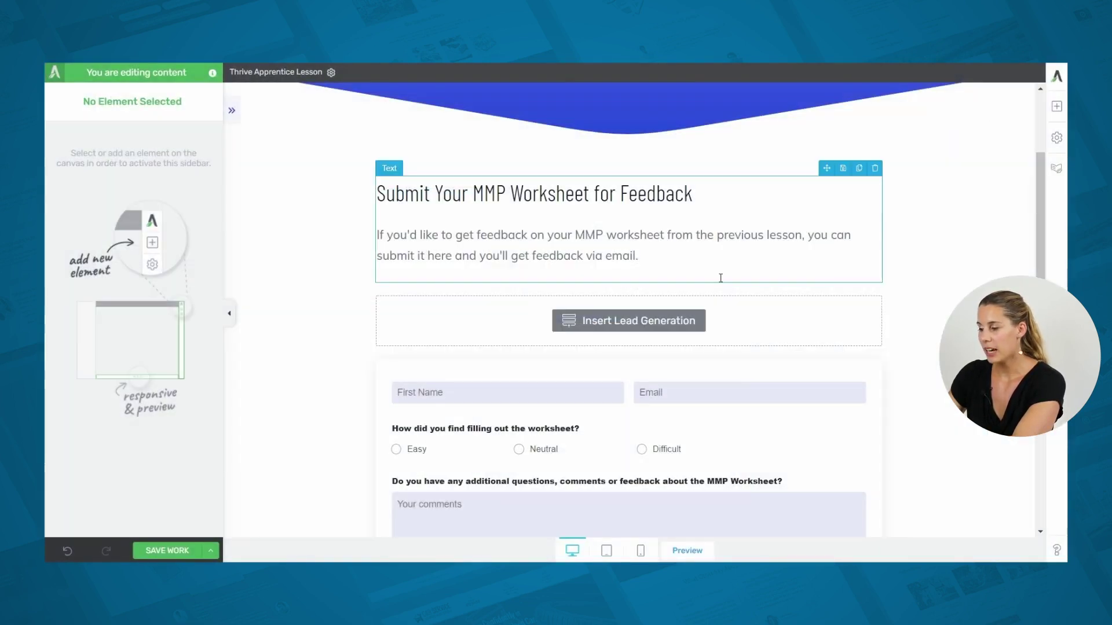
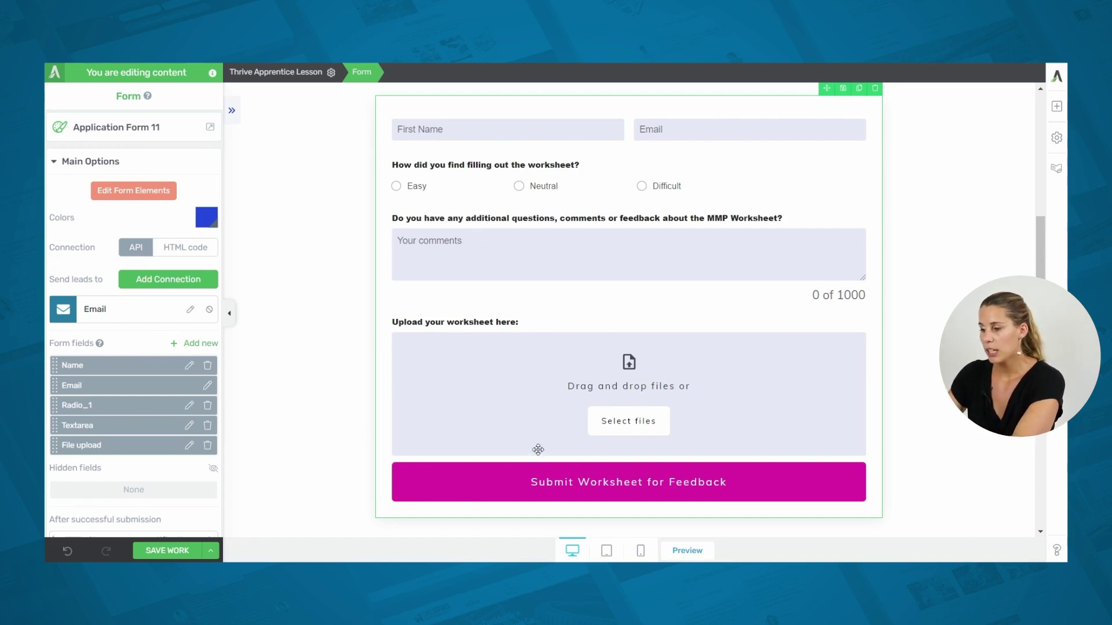
Examine the submission form's File upload field settings, including the Google Drive destination and filename pattern, and leave them without applying changes
scroll(200, 341, "down", 3)
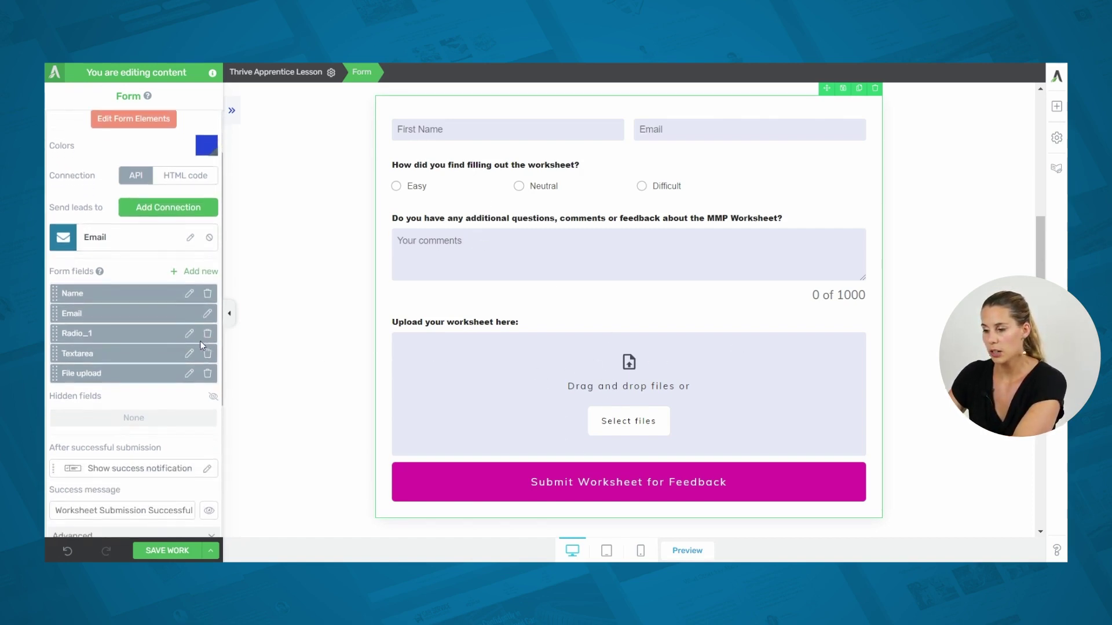
left_click(188, 312)
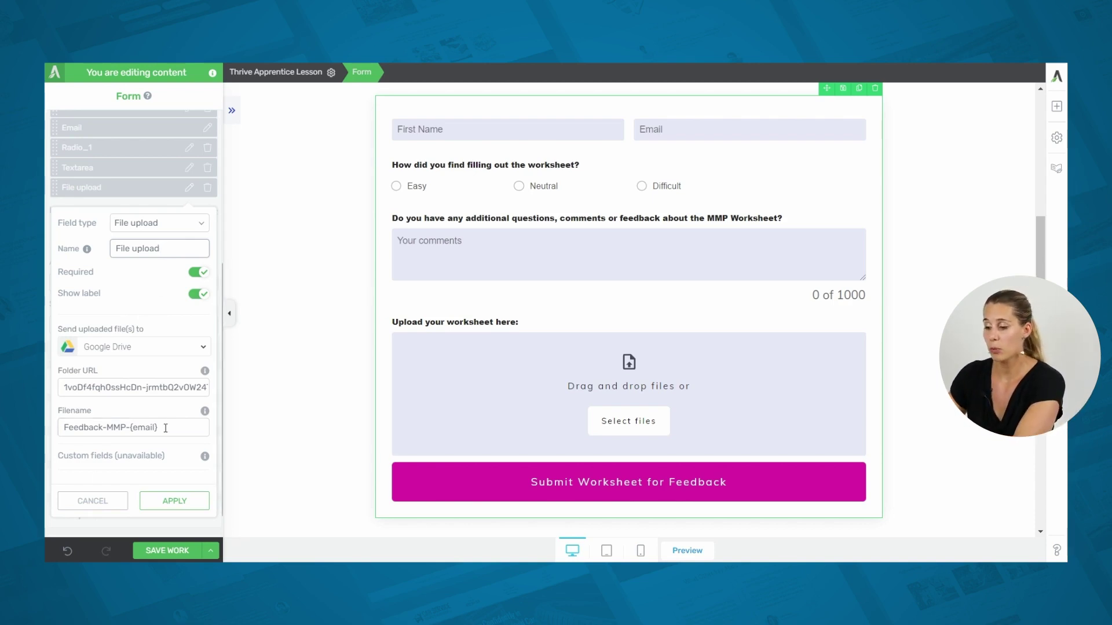
left_click(106, 506)
scroll(172, 297, "up", 5)
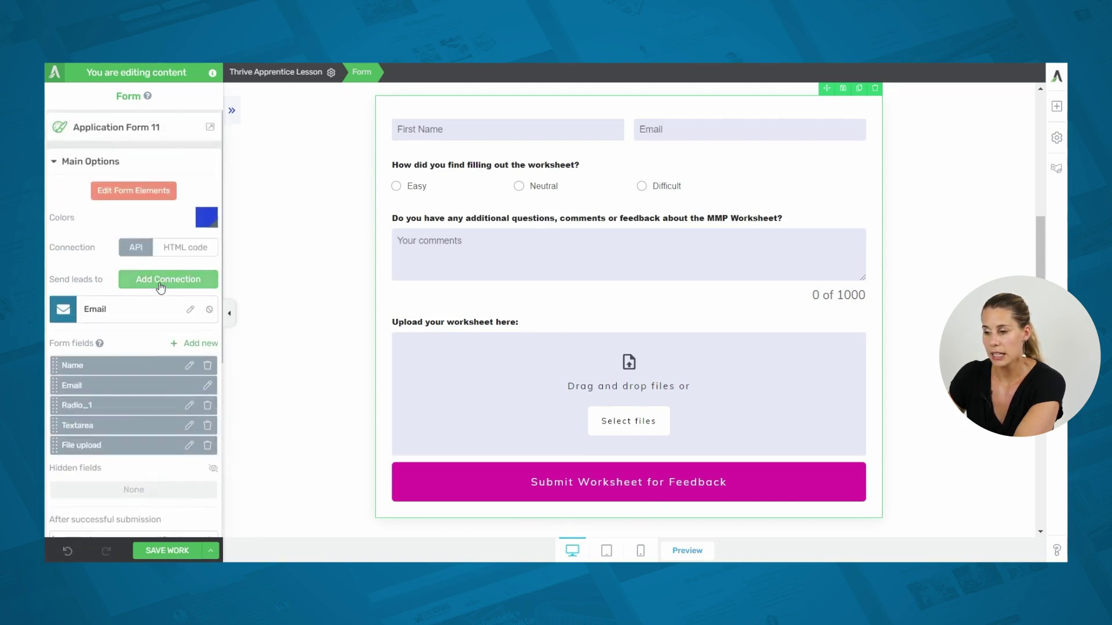
Look through the connections available for sending the form's leads, such as Email
left_click(161, 281)
left_click(145, 324)
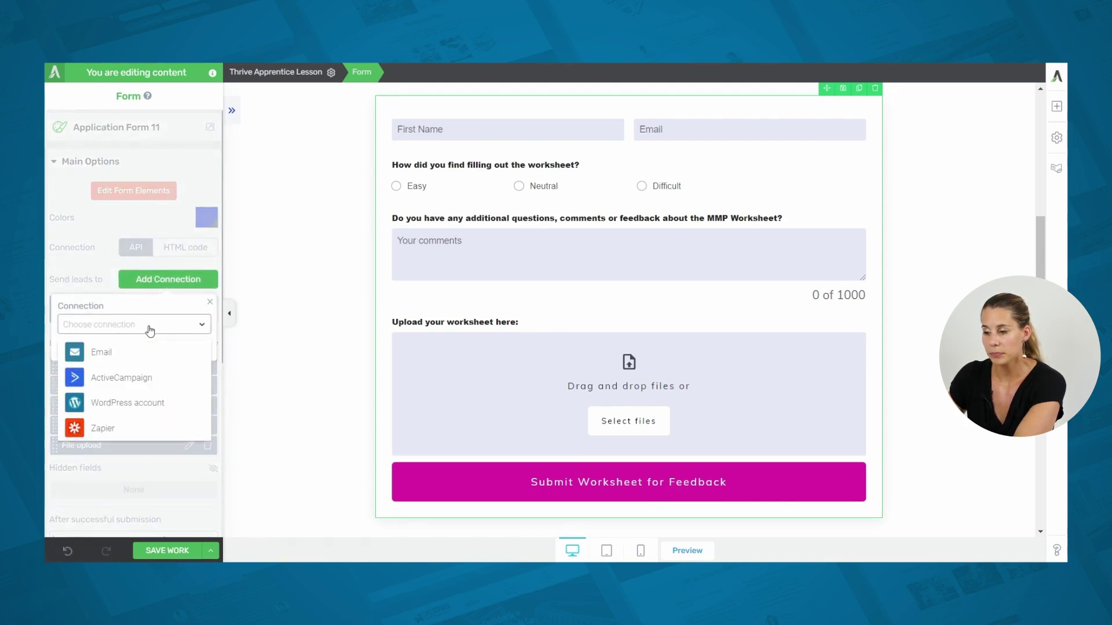
left_click(123, 355)
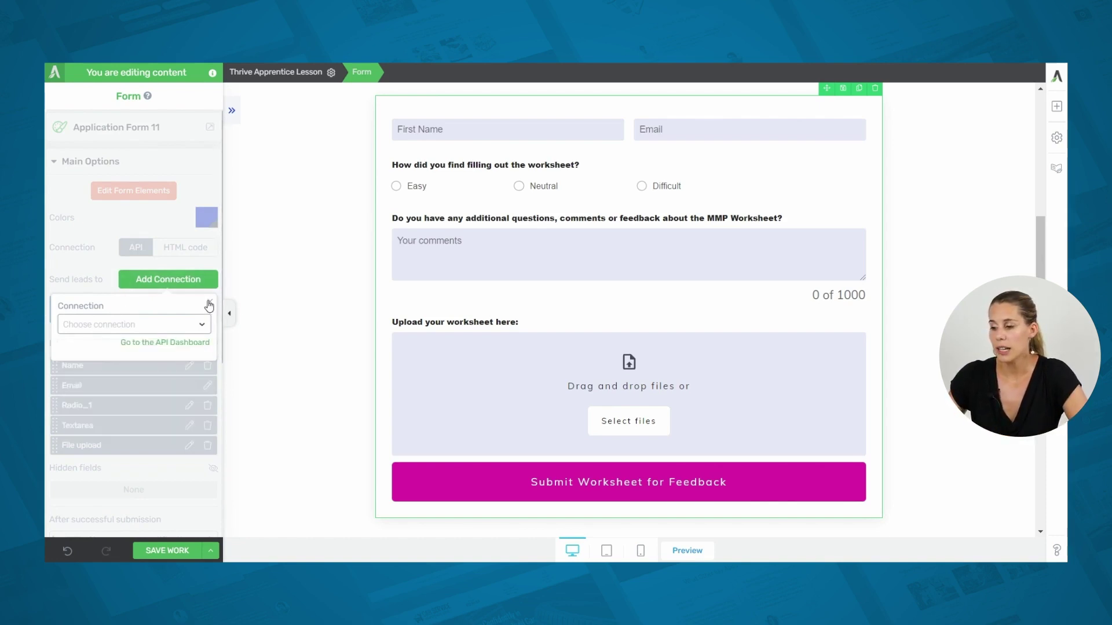